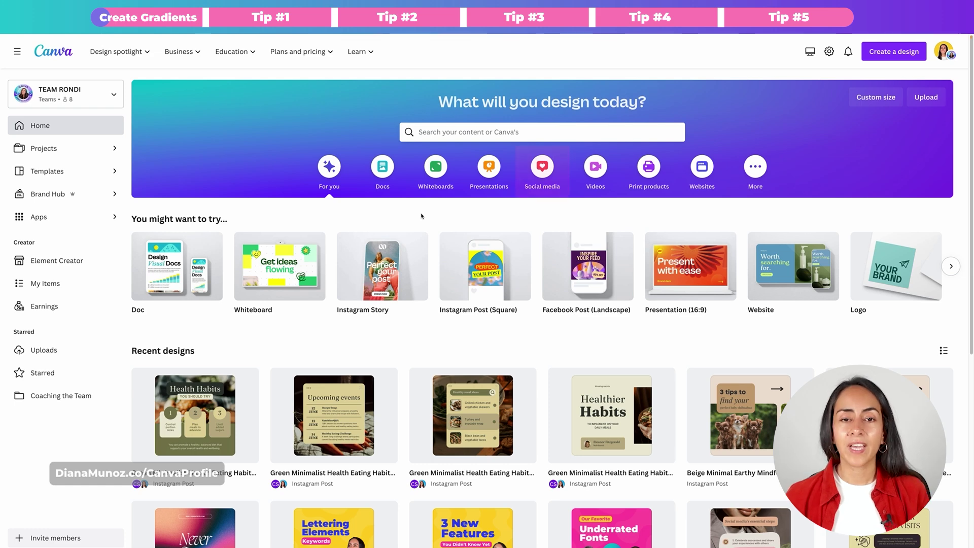
Create a blank square Instagram post design from the social media formats.
left_click(542, 167)
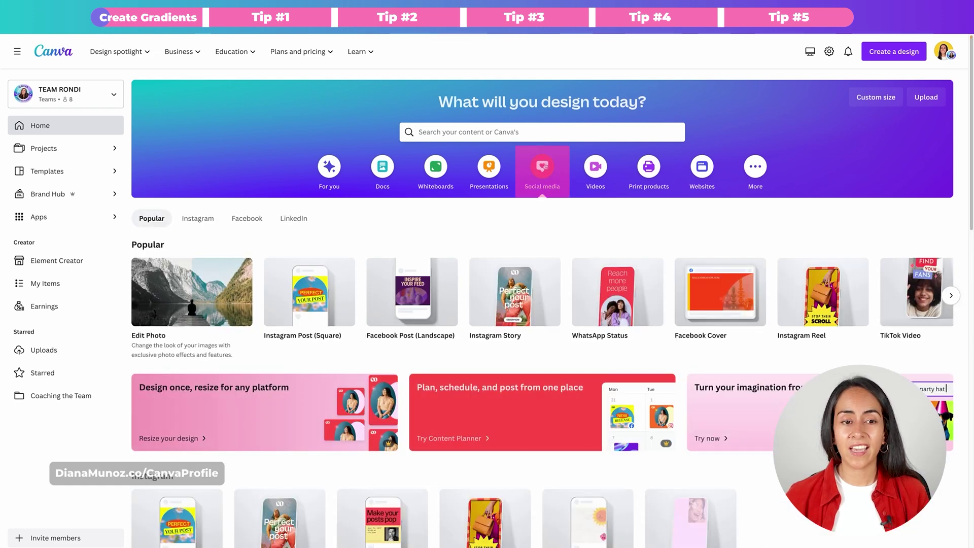
mouse_move(344, 290)
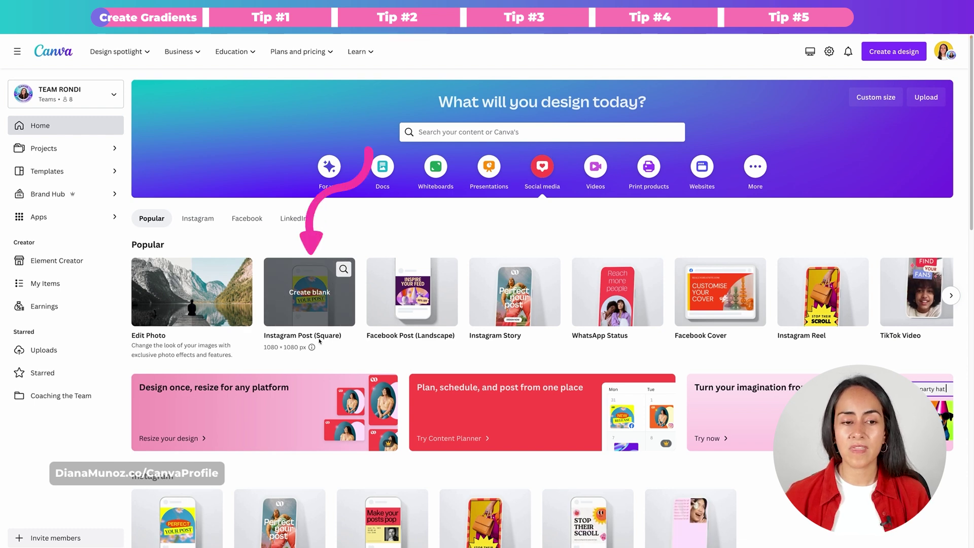
left_click(324, 298)
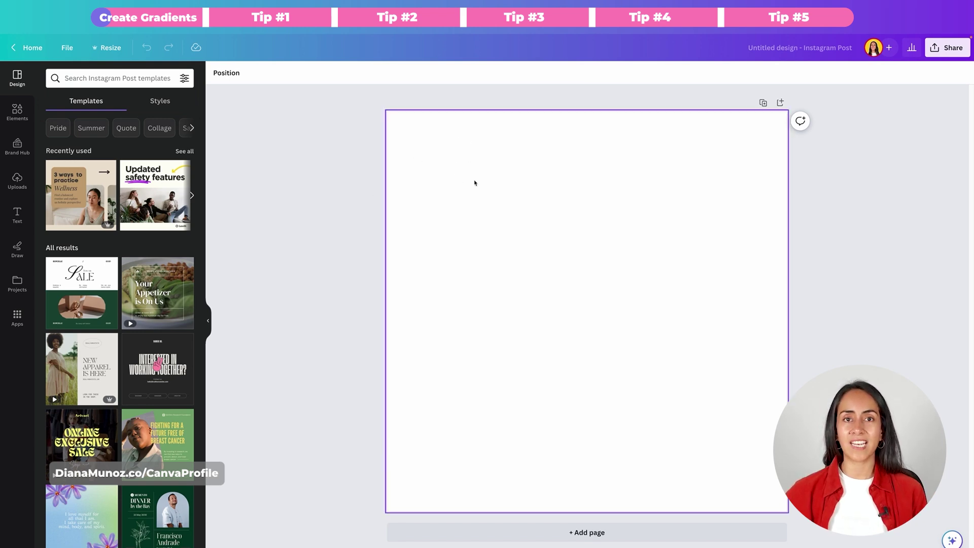
Give the blank page's background a new custom gradient fill instead of a solid colour.
left_click(466, 171)
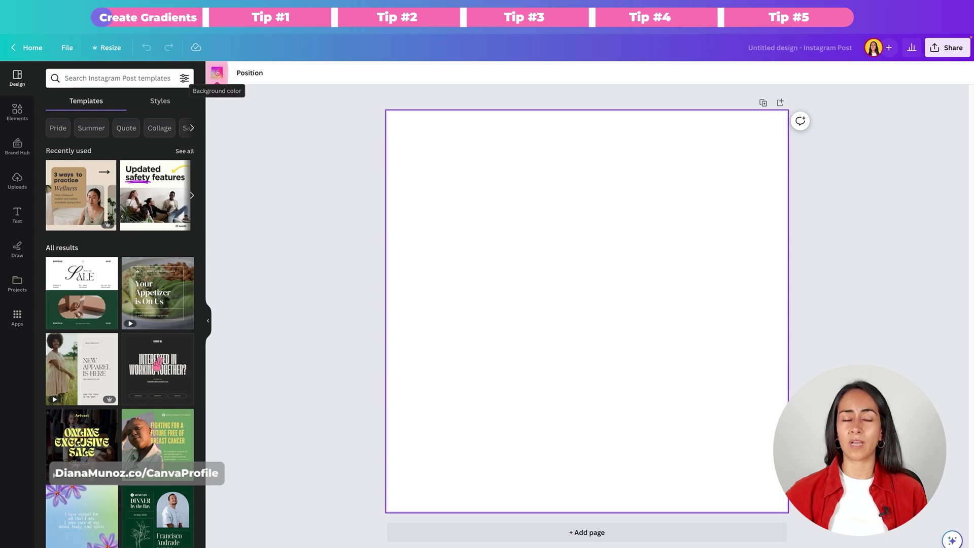
left_click(217, 74)
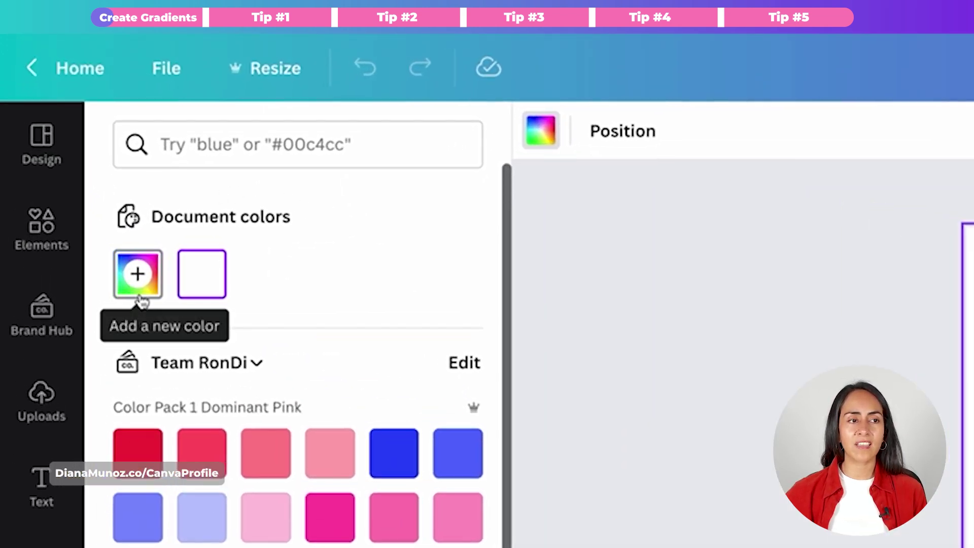
left_click(142, 275)
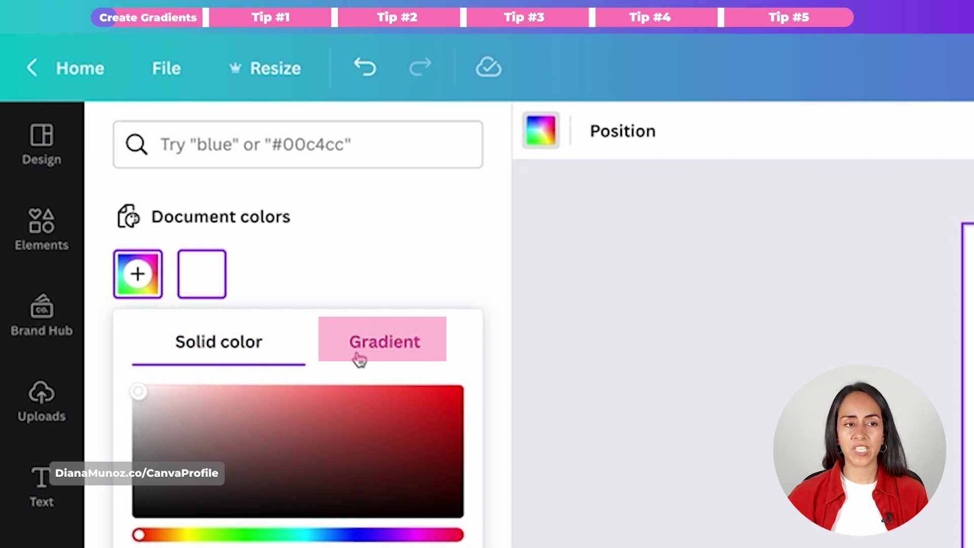
left_click(391, 344)
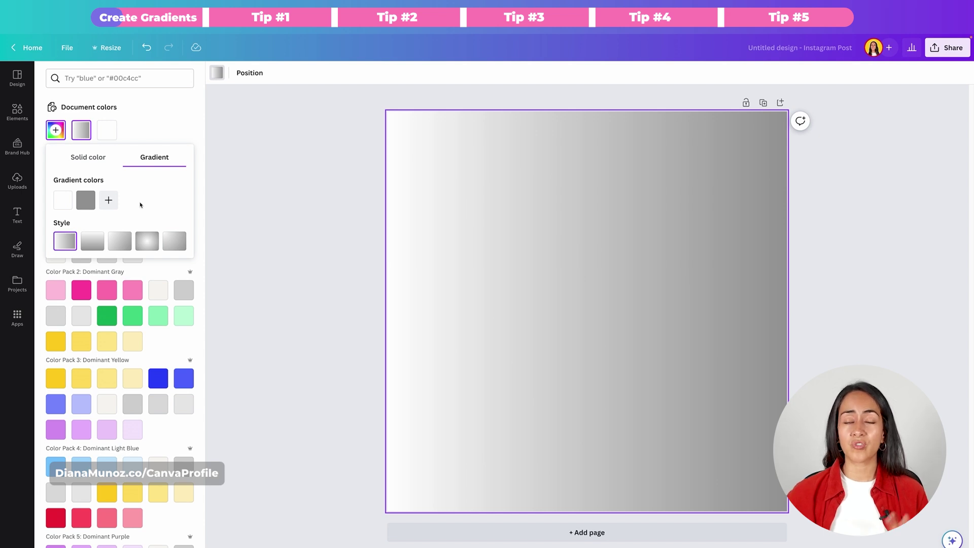
Try the custom blue #5297DF as the first colour of the background gradient.
left_click(63, 202)
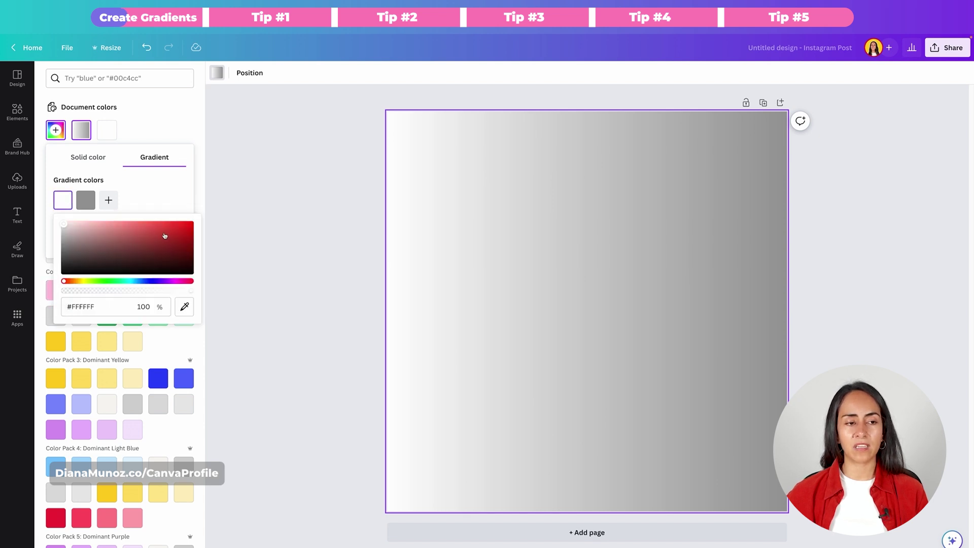
left_click(130, 198)
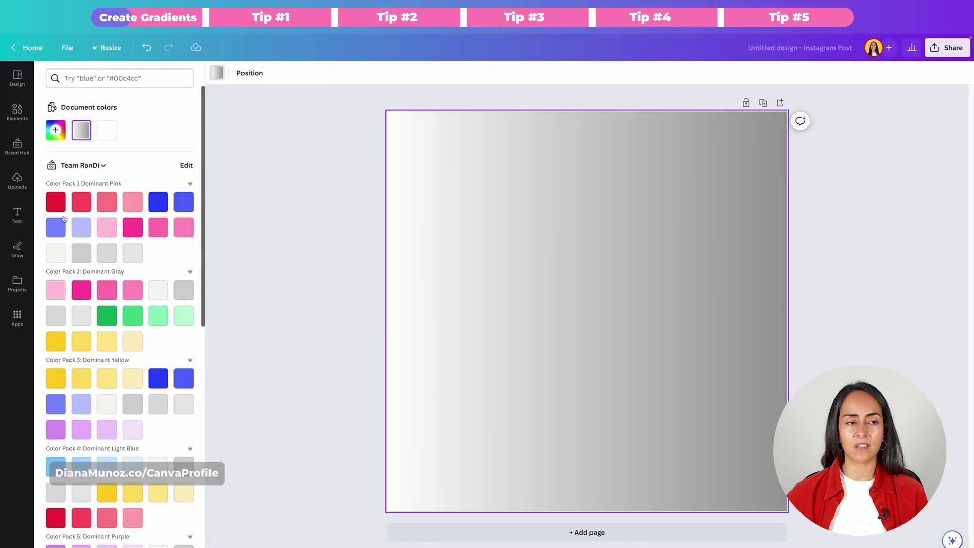
left_click(56, 130)
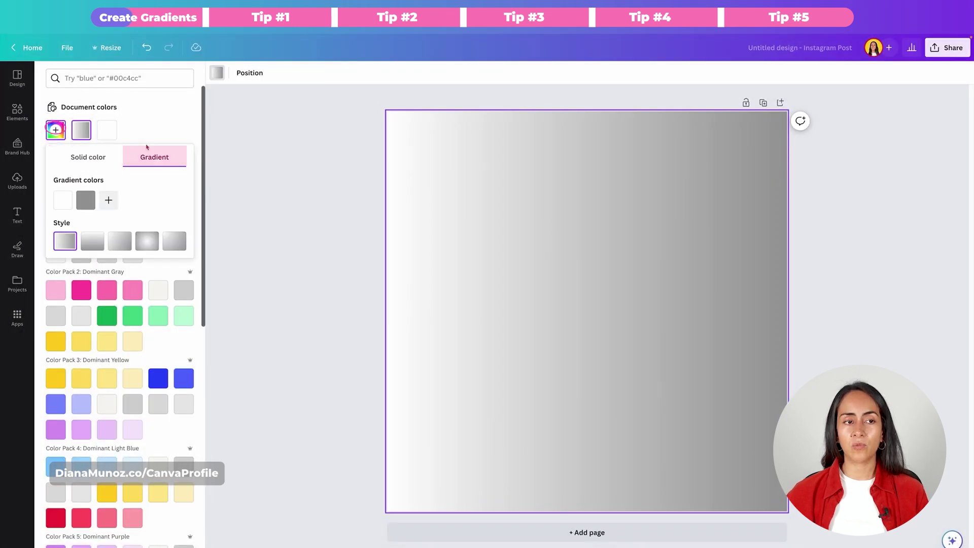
left_click(67, 200)
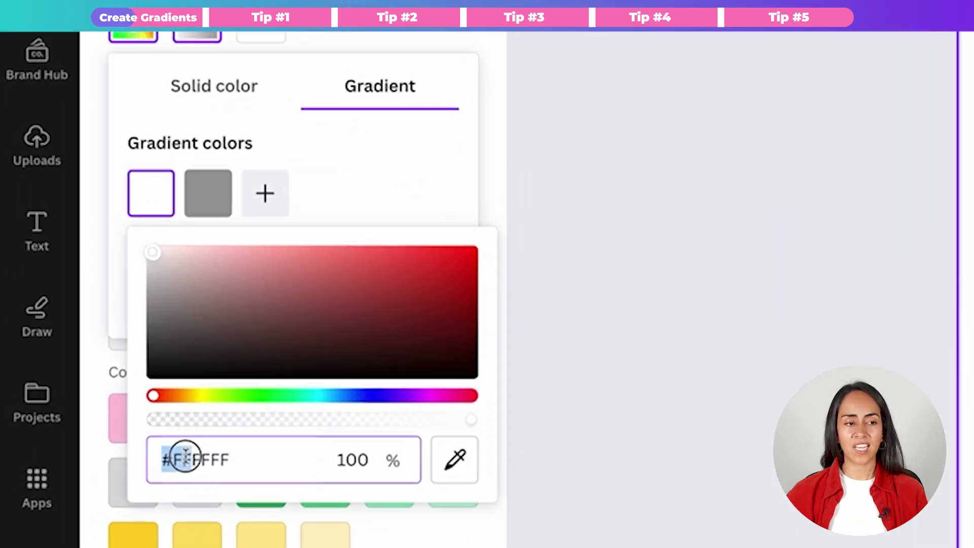
left_click_drag(68, 307, 98, 304)
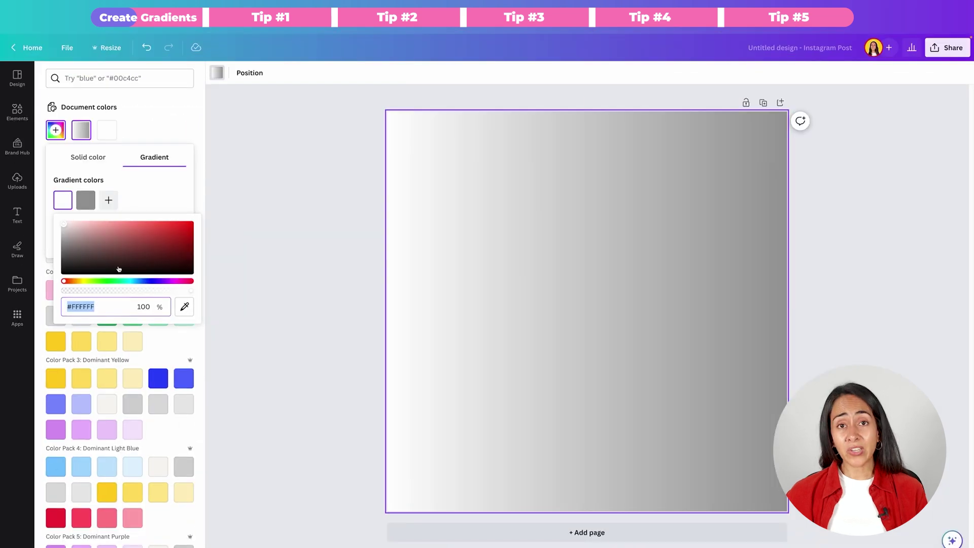
left_click_drag(116, 237, 145, 227)
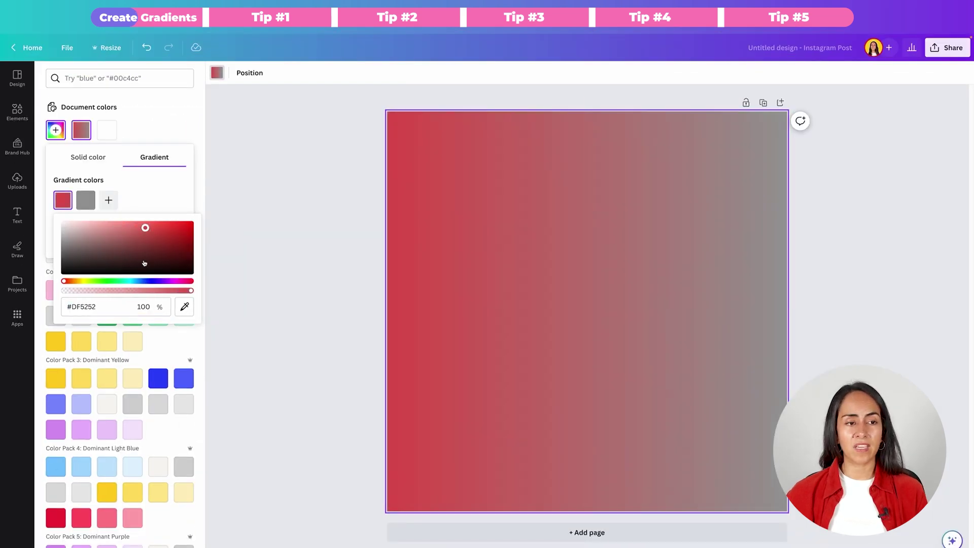
left_click_drag(113, 281, 141, 282)
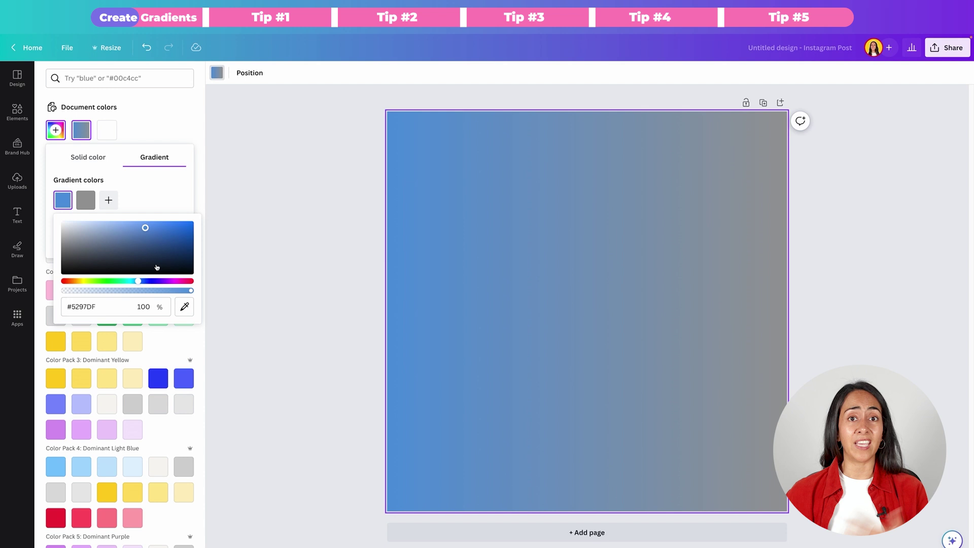
Sample two light blues from Color Pack 4, setting the first gradient colour to #7EC7FE and the second to #E1F1FF.
left_click(185, 307)
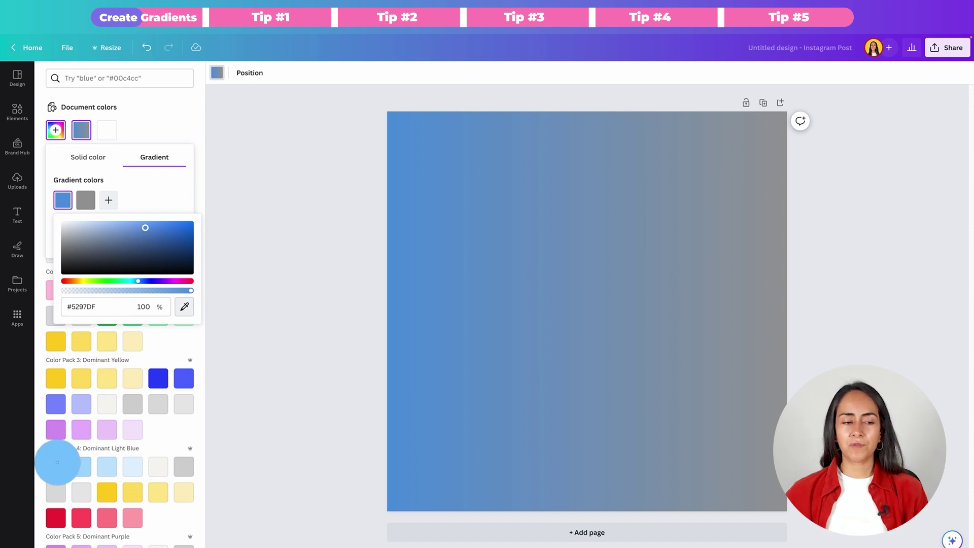
left_click(54, 463)
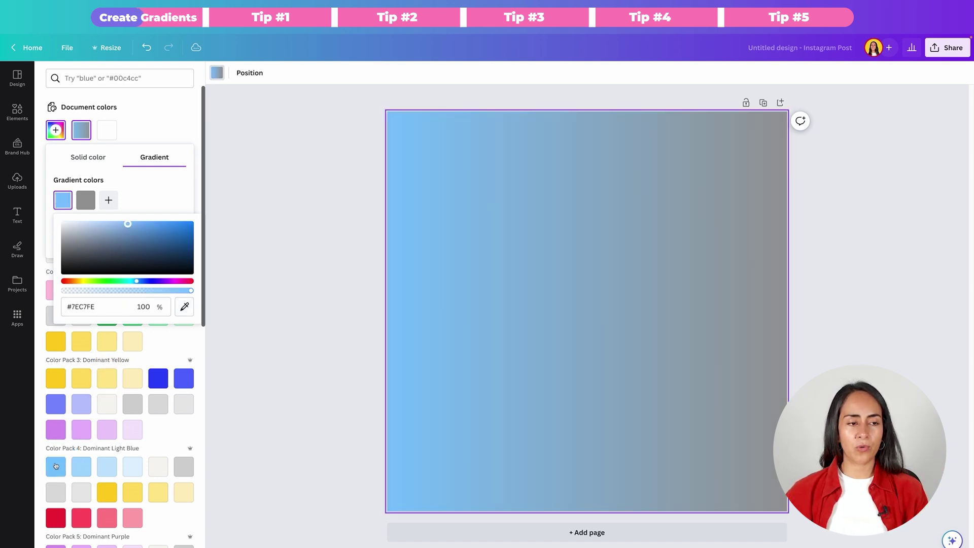
left_click(90, 198)
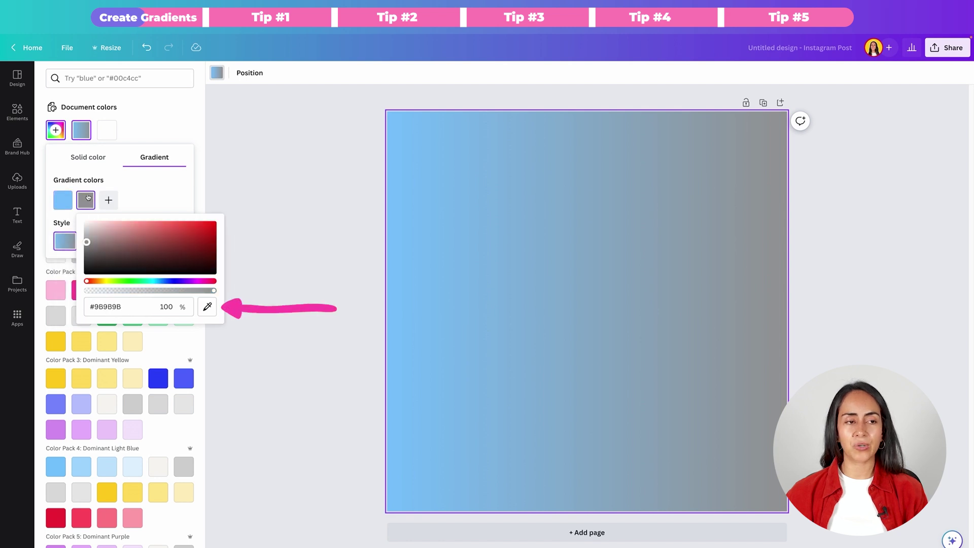
left_click(207, 307)
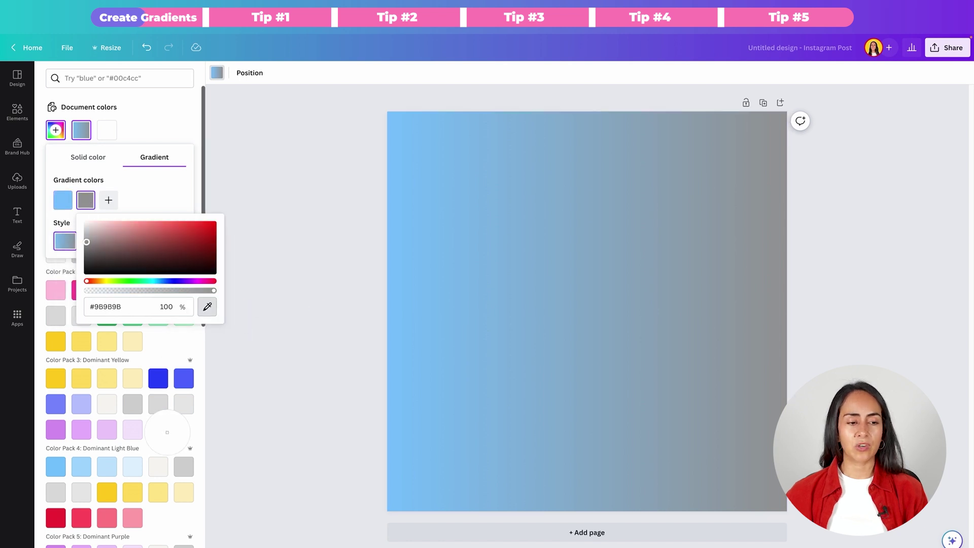
left_click(130, 465)
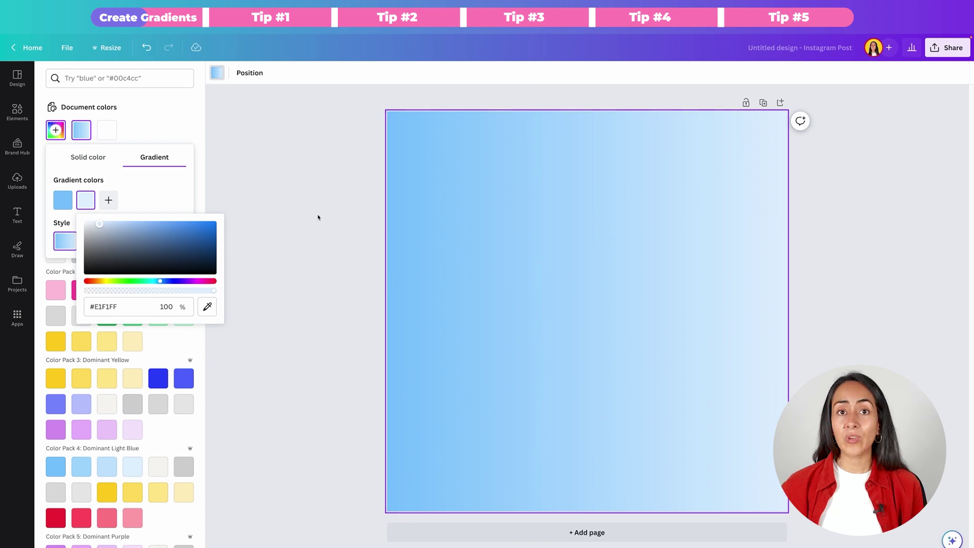
left_click(169, 186)
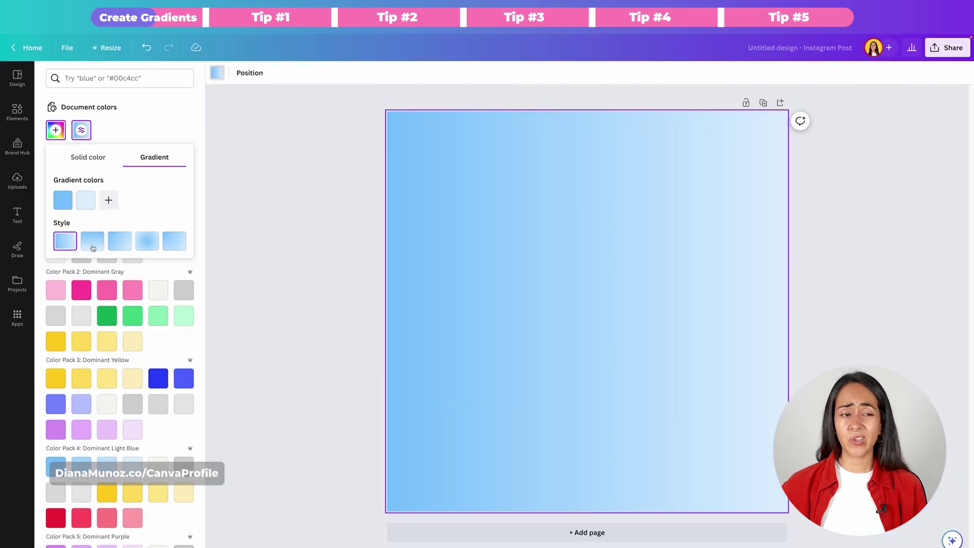
Try the other gradient styles on the background, including both circular ones, and return to the first linear style.
left_click(230, 466)
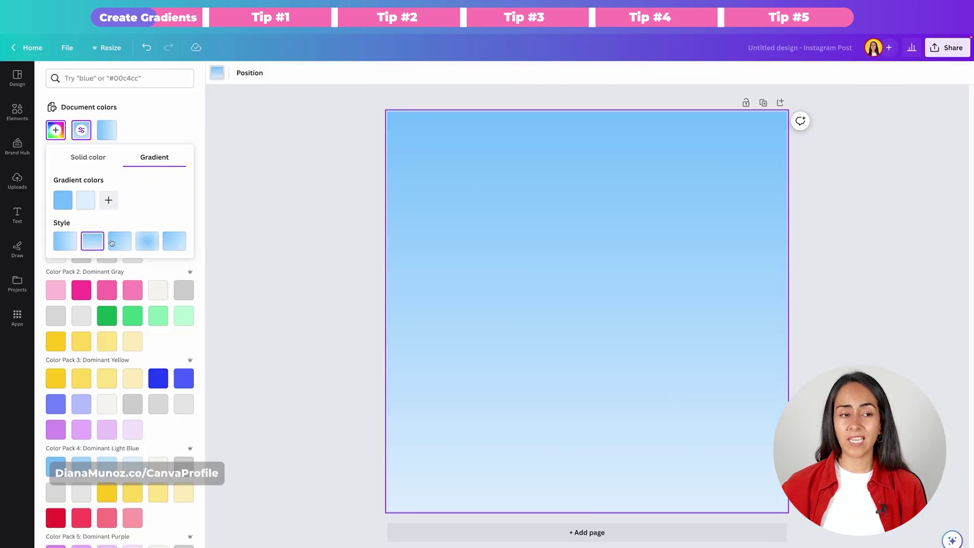
left_click(128, 243)
left_click(147, 241)
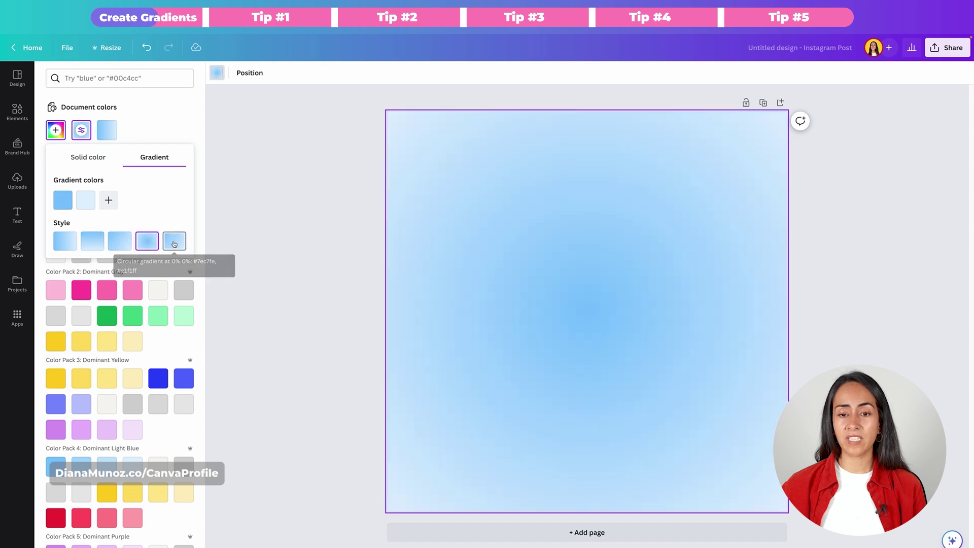
left_click(174, 244)
left_click(63, 246)
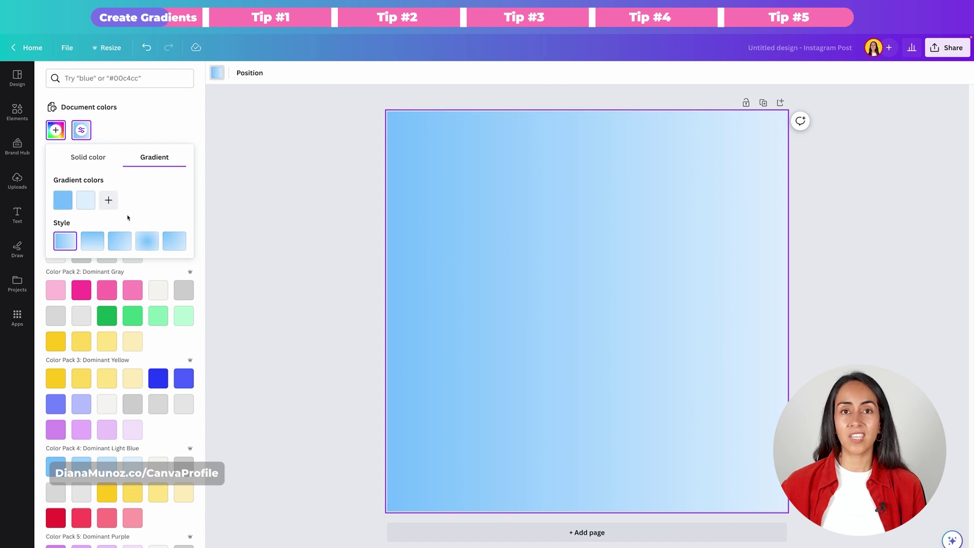
Swap the order of the two gradient colours and switch them back.
left_click_drag(86, 199, 53, 197)
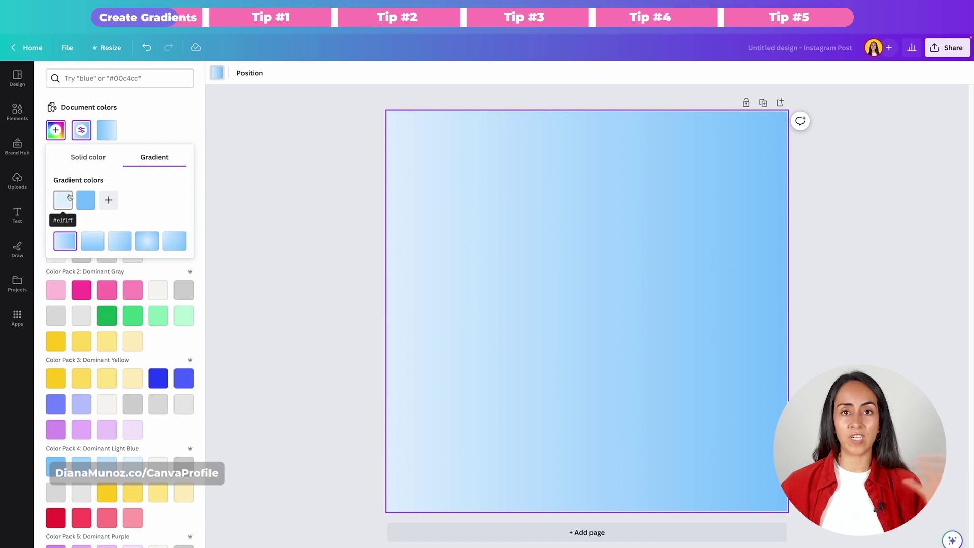
left_click_drag(84, 201, 55, 205)
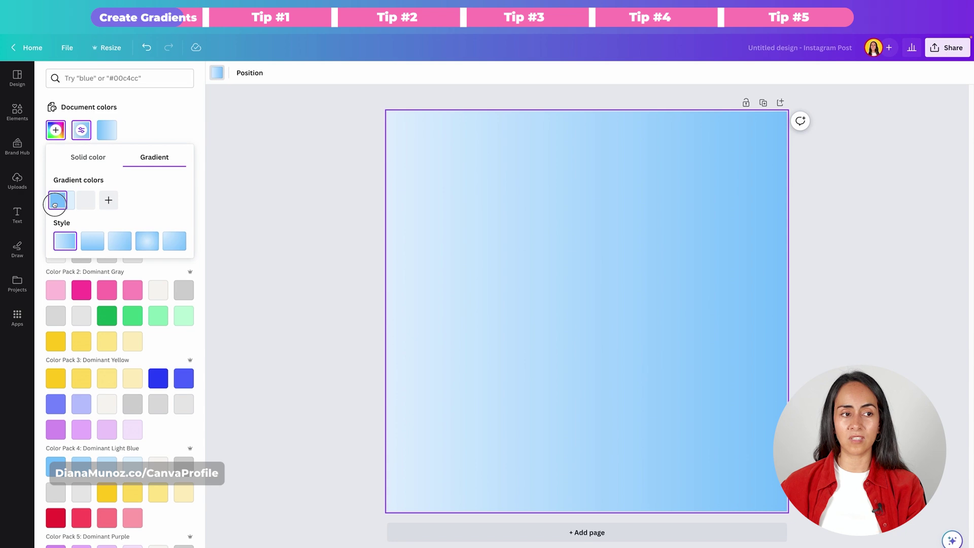
left_click_drag(55, 204, 56, 203)
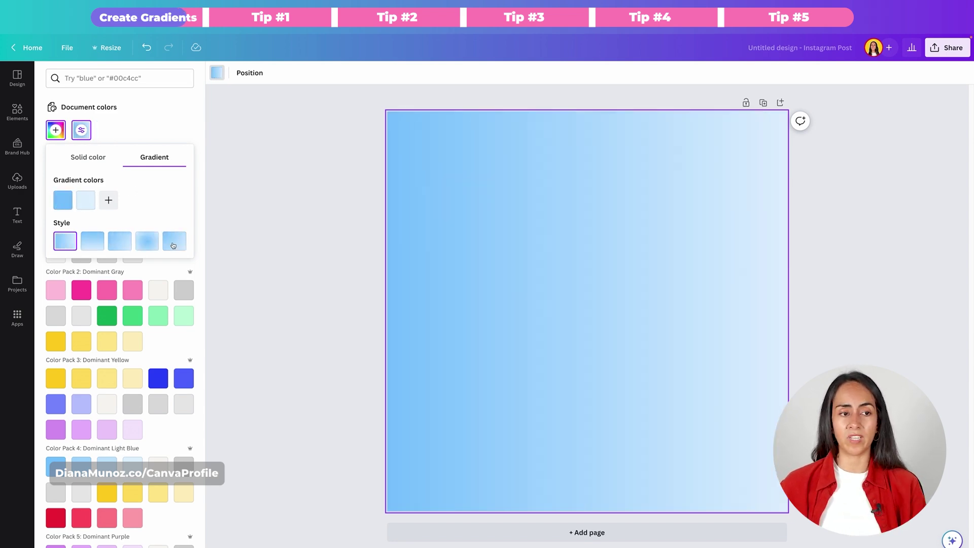
Apply the circular gradient style centred at 50% 50% and try moving the first colour into second place.
left_click(146, 241)
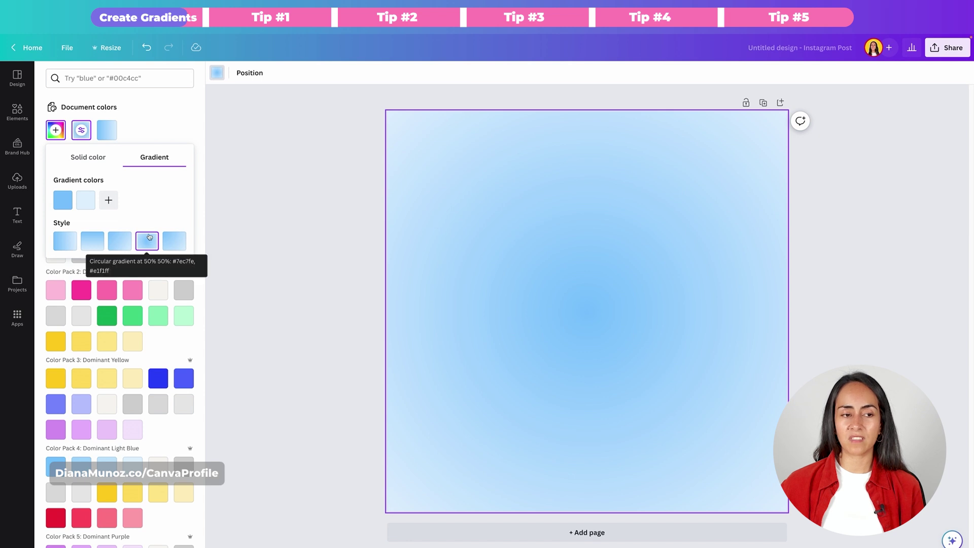
left_click_drag(63, 200, 97, 203)
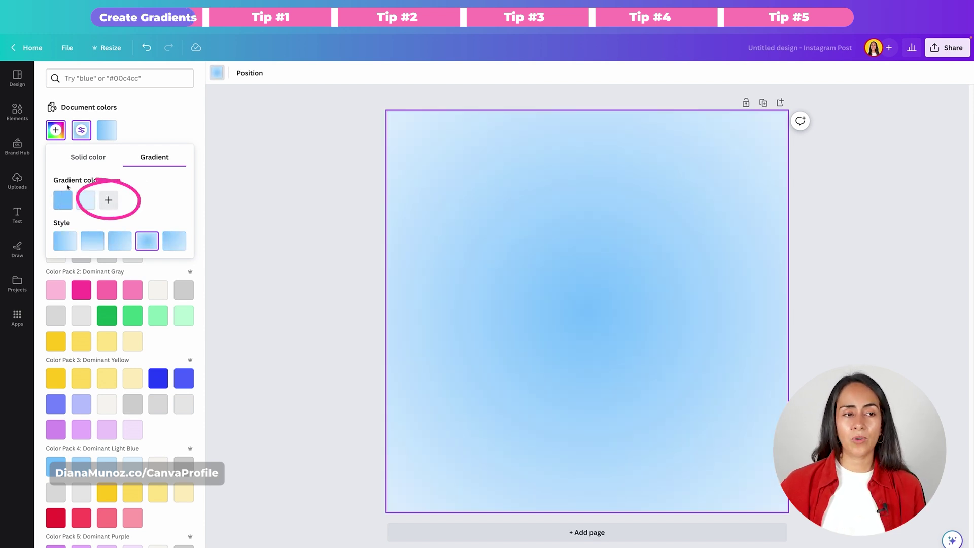
Add pale yellow #FFFAE1 as a third gradient colour and move it towards the second colour's place.
left_click(110, 200)
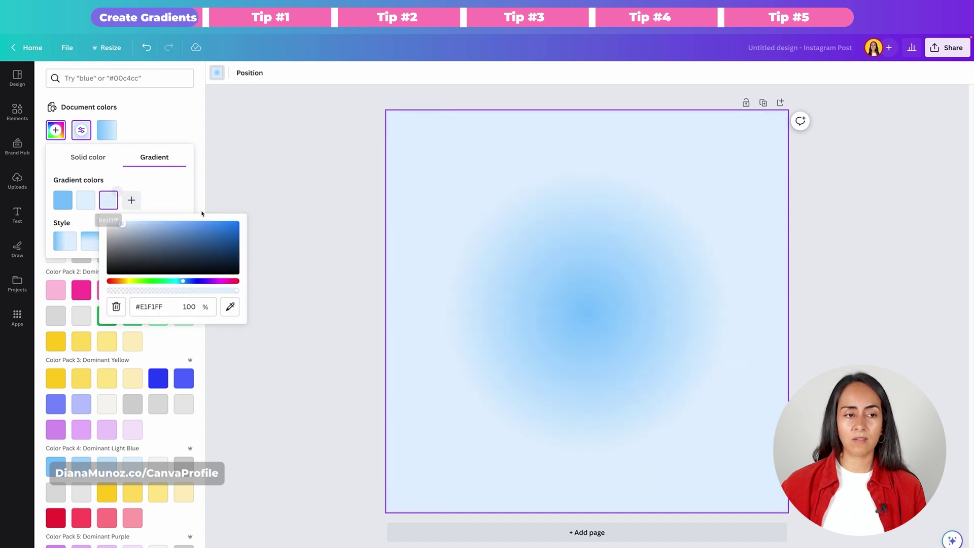
left_click(128, 283)
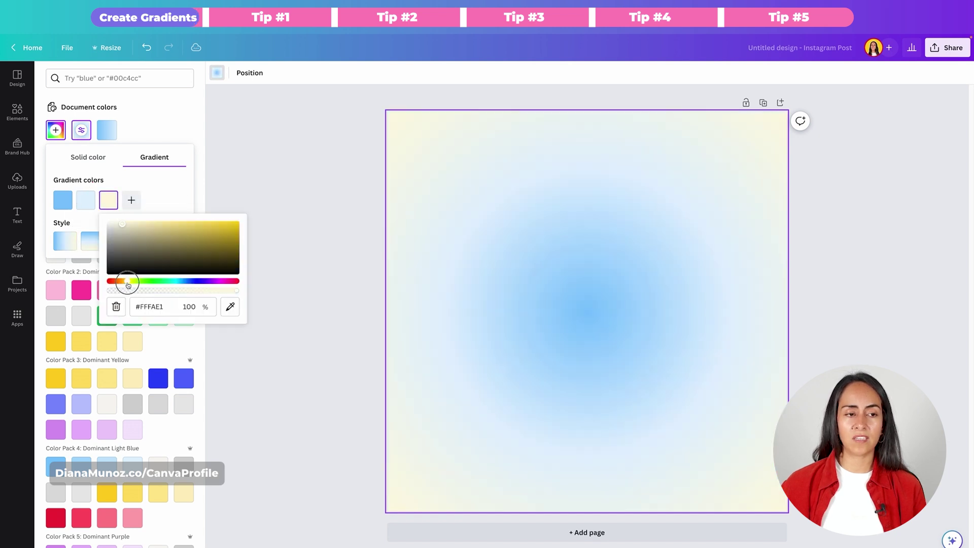
left_click(172, 202)
mouse_move(109, 200)
left_mouse_down()
mouse_move(62, 200)
mouse_move(94, 203)
left_mouse_up()
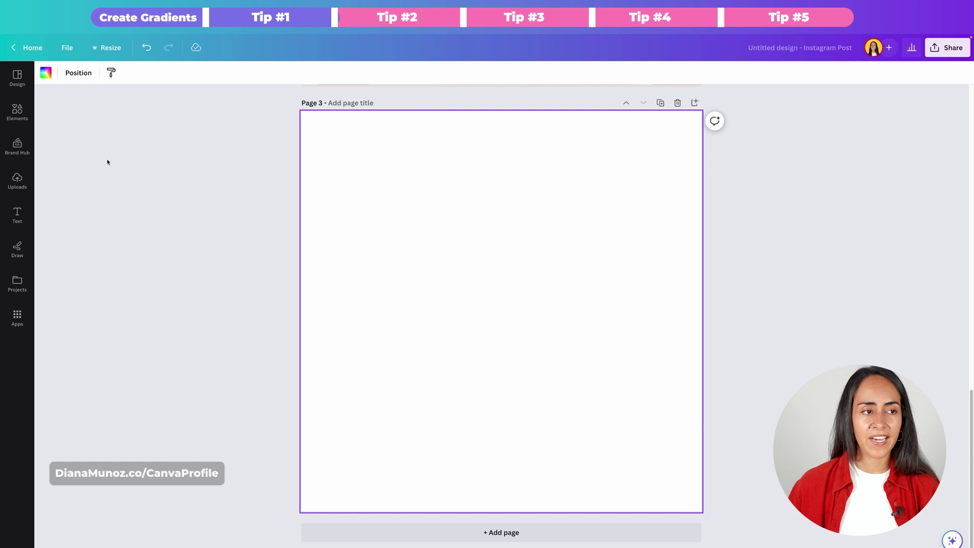
Insert a heart from the basic shapes onto the blank page 3.
left_click(19, 109)
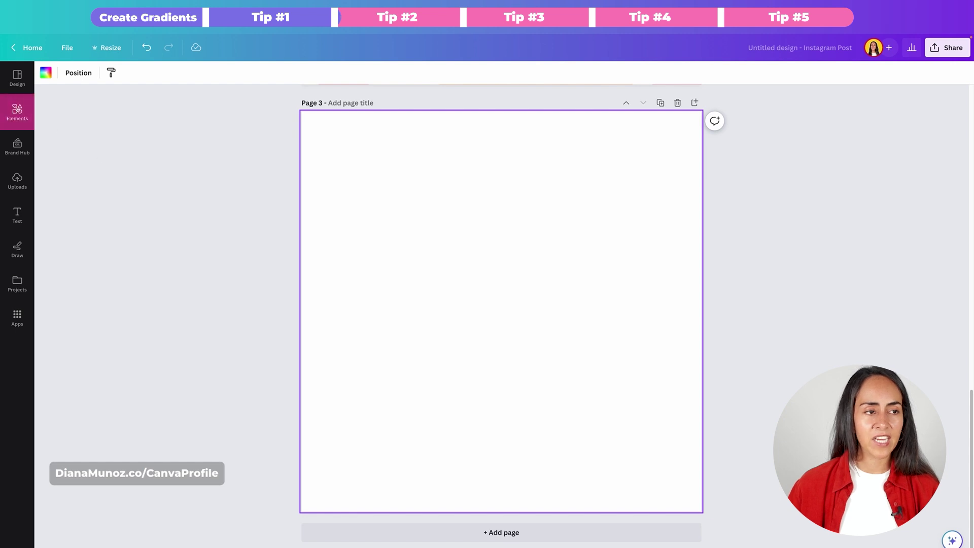
left_click(19, 115)
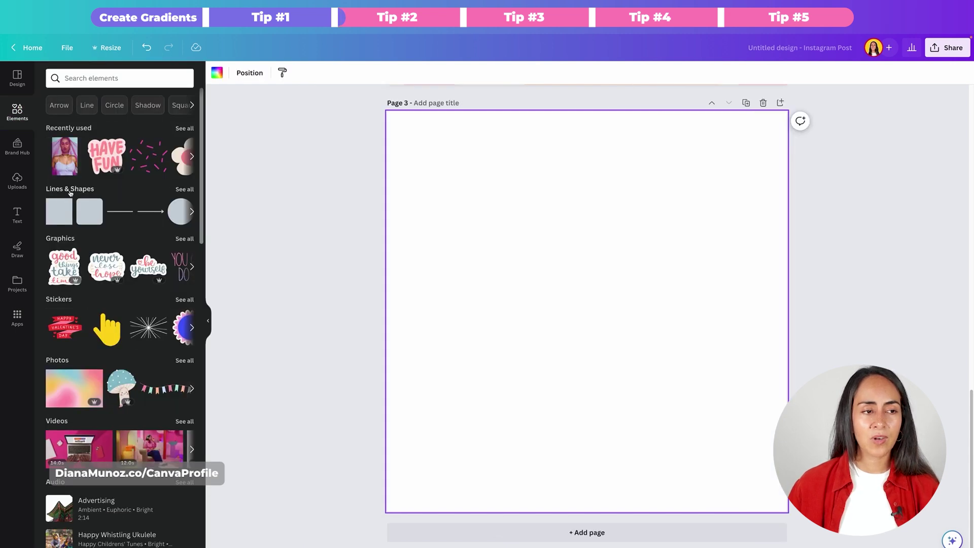
left_click(184, 189)
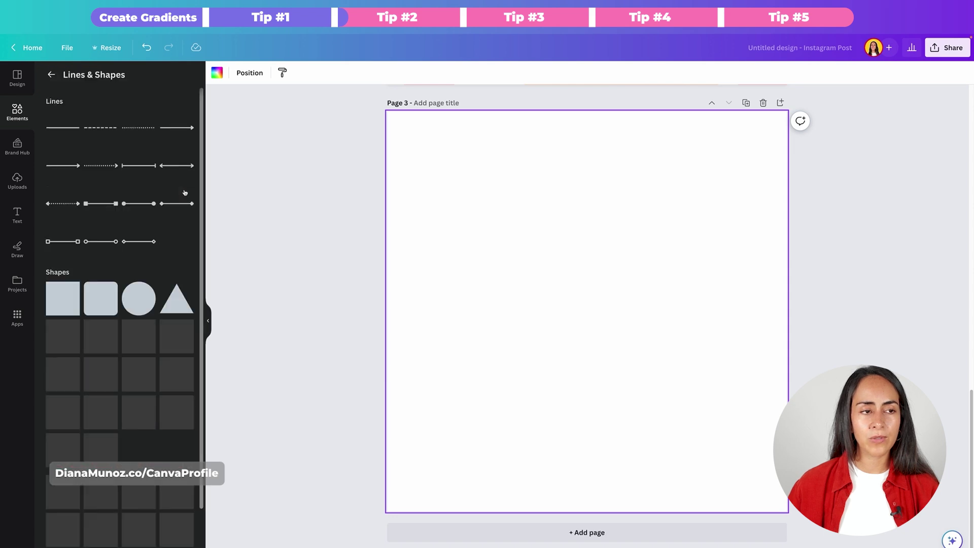
scroll(167, 198, "down", 2)
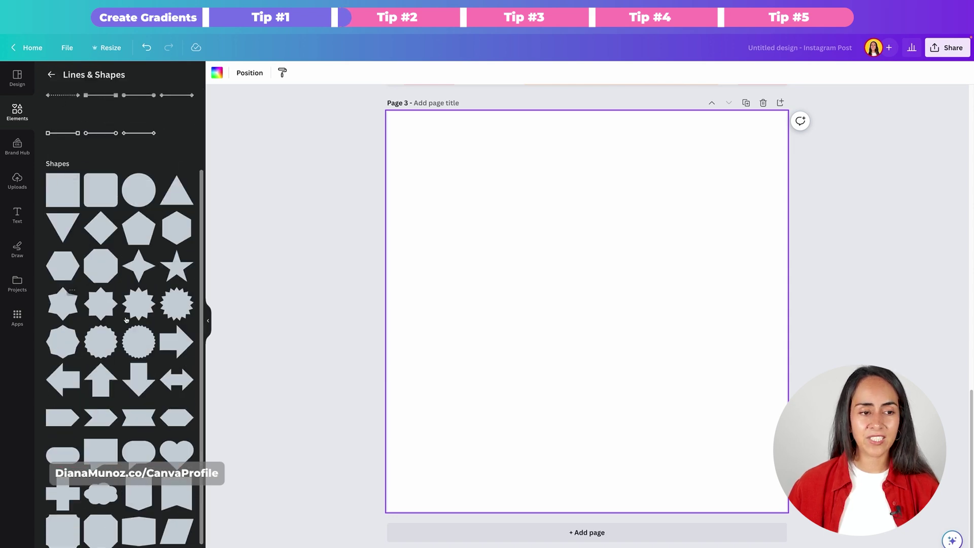
scroll(157, 378, "down", 1)
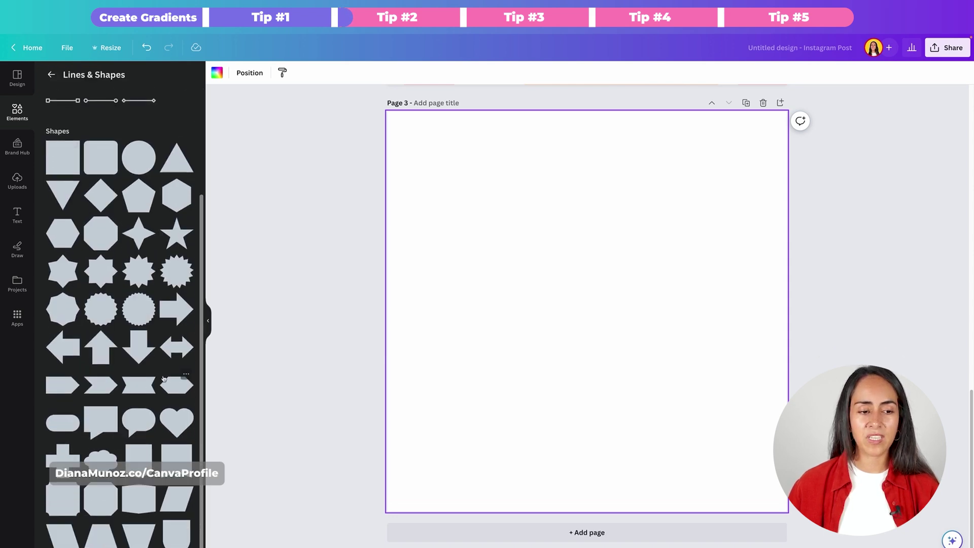
left_click(173, 430)
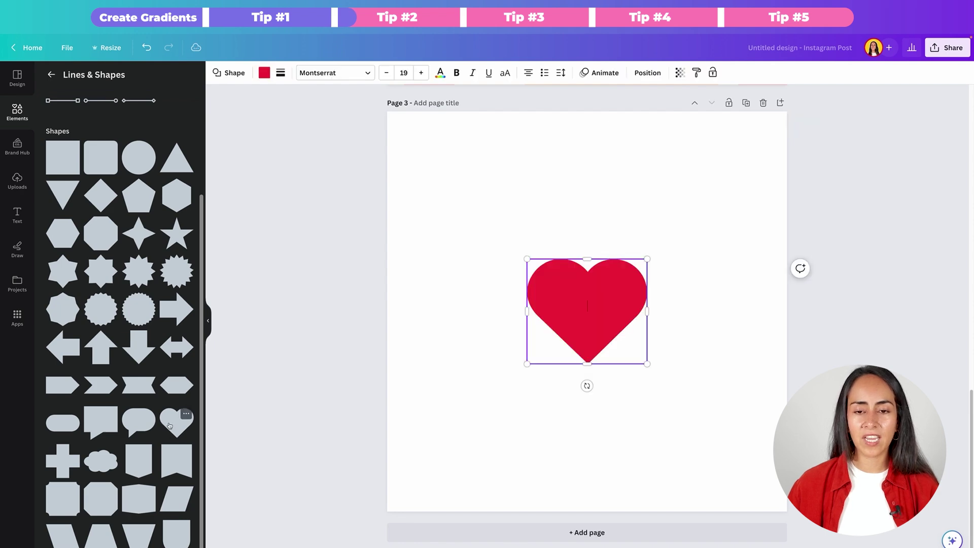
Change the heart's solid red fill to a gradient fill.
left_click(265, 74)
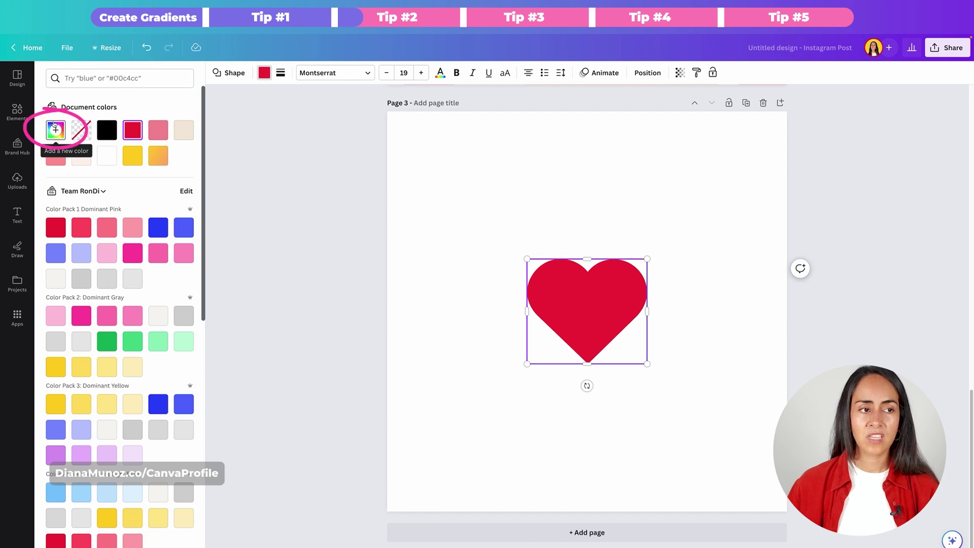
left_click(56, 132)
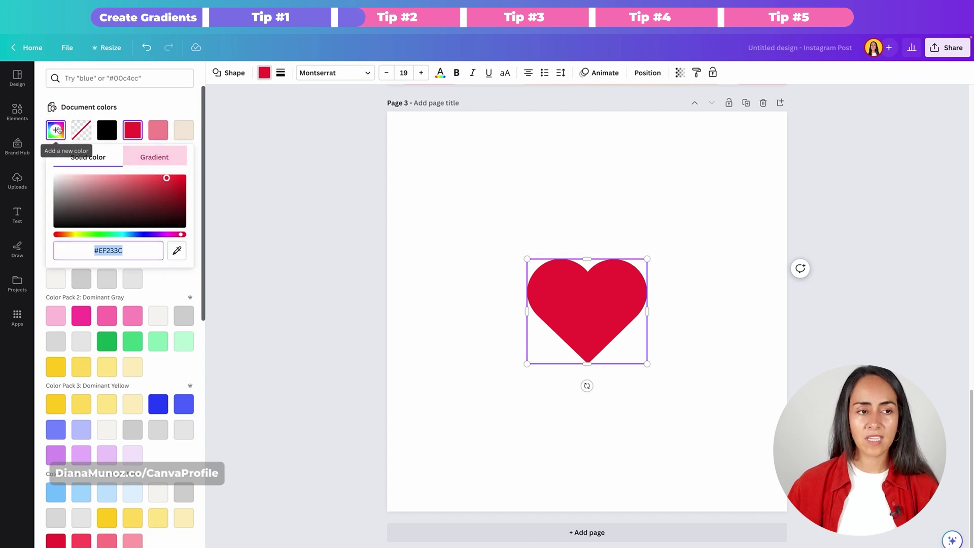
left_click(158, 158)
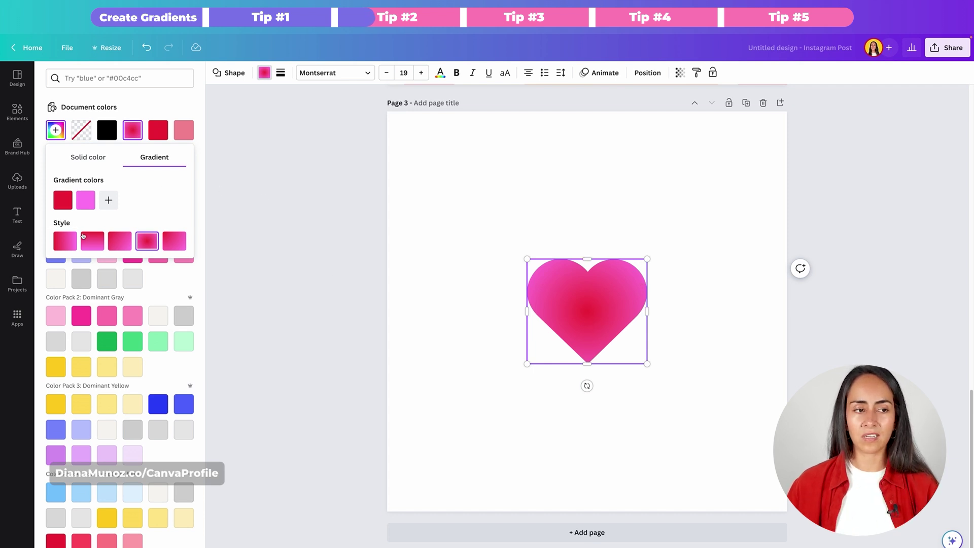
Try the linear and circular gradient styles on the heart, then keep the centred circular style with pink as the first colour.
left_click(65, 240)
left_click(92, 239)
left_click(126, 241)
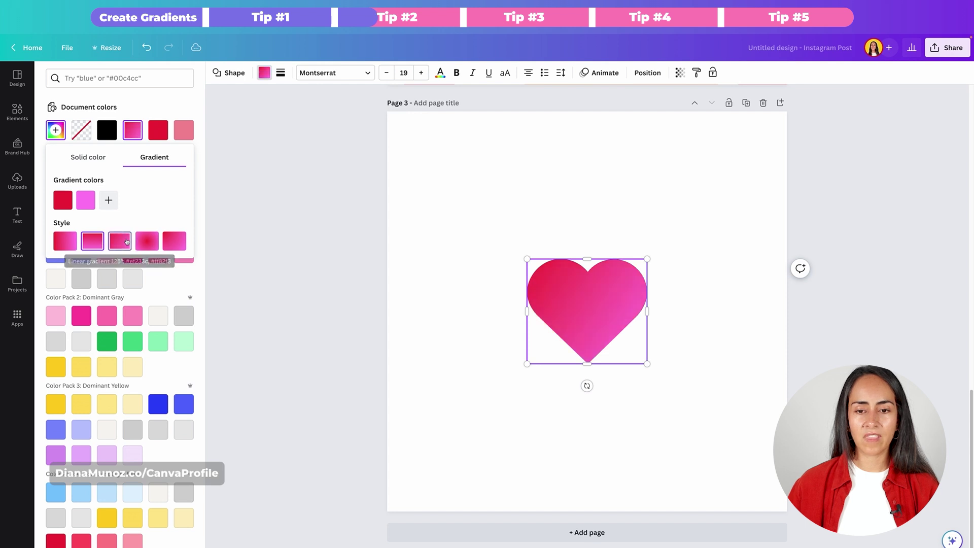
left_click(147, 241)
left_click(173, 242)
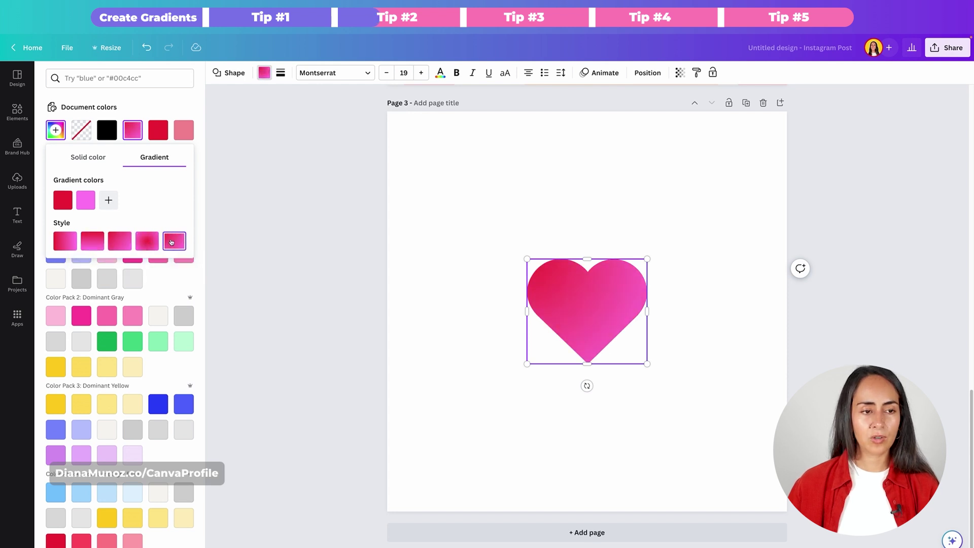
left_click(147, 241)
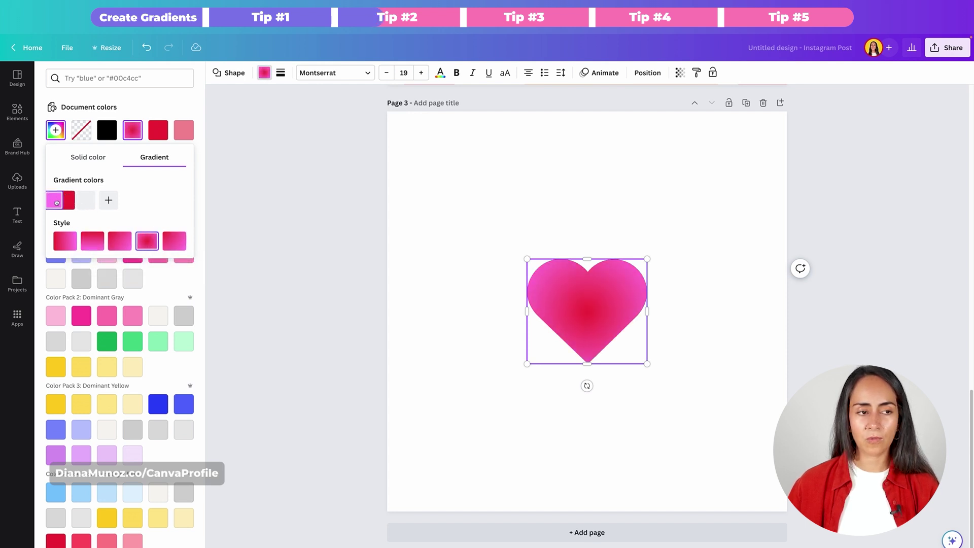
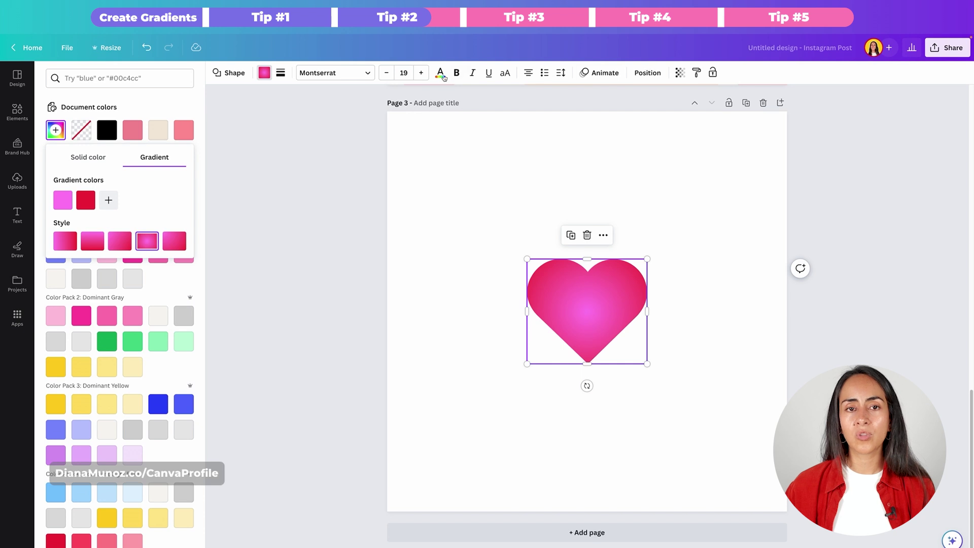
Switch the gradient-filled heart to a many-pointed starburst, a right-pointing arrow and finally a cloud.
left_click(234, 71)
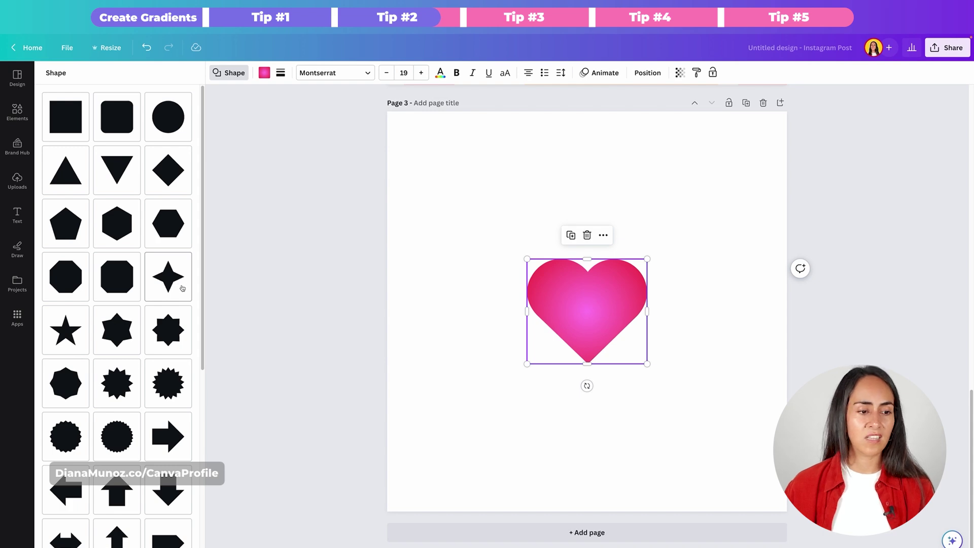
scroll(182, 288, "down", 2)
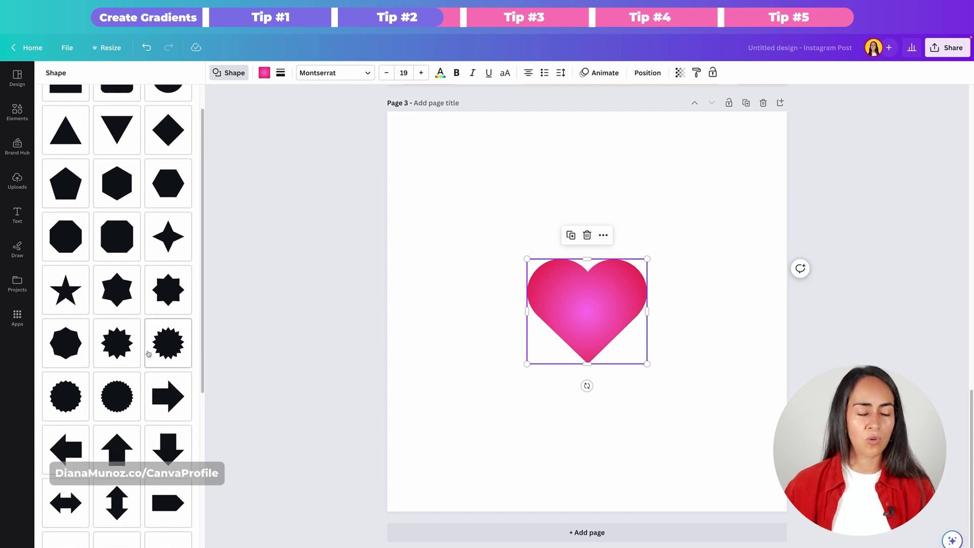
left_click(173, 335)
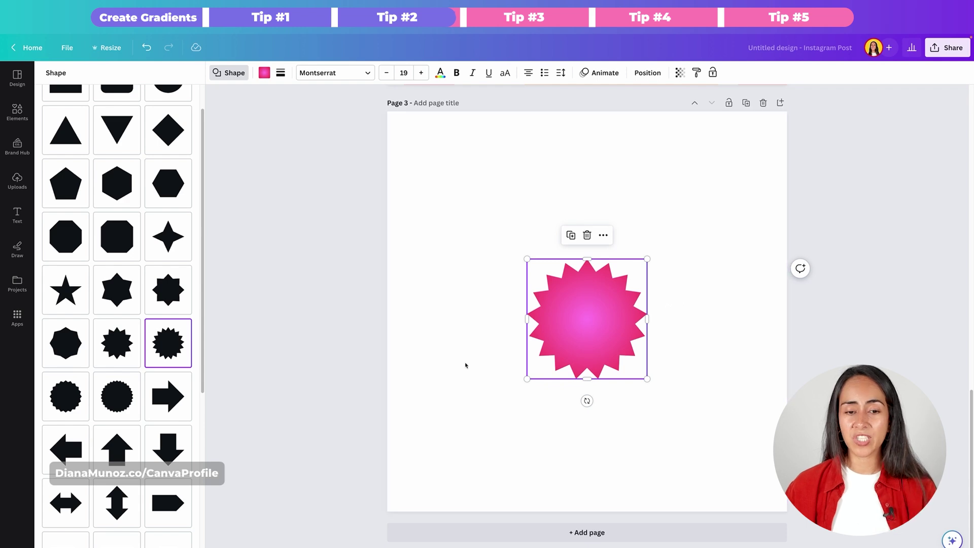
left_click(168, 395)
scroll(168, 400, "down", 4)
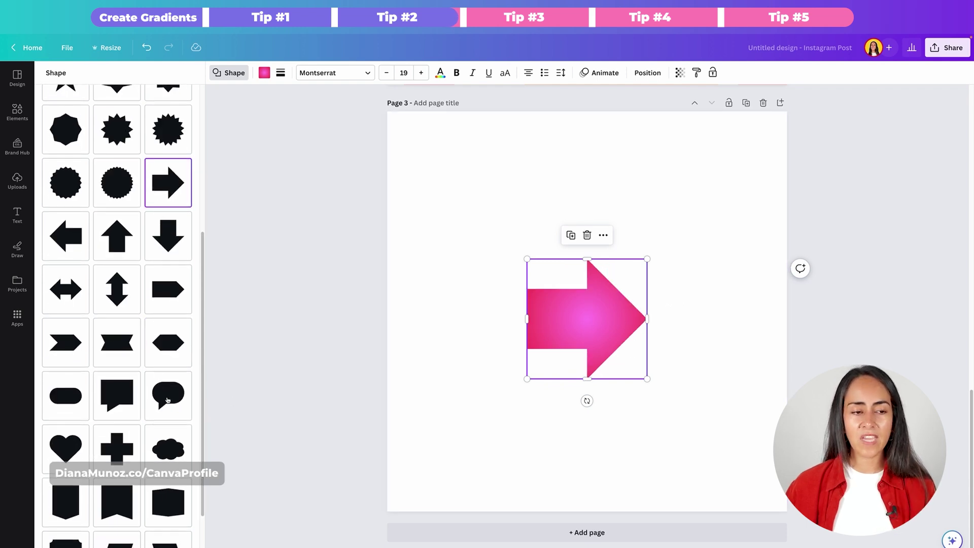
left_click(183, 448)
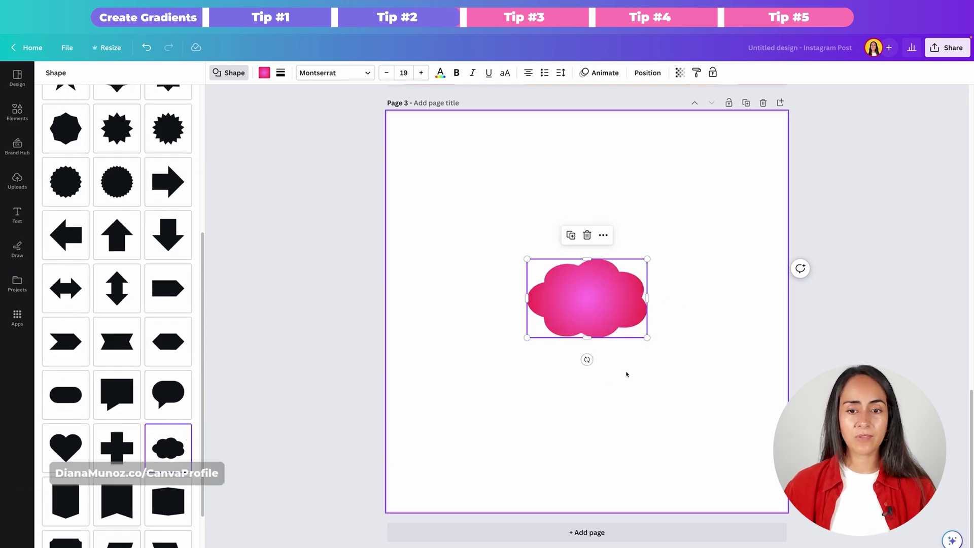
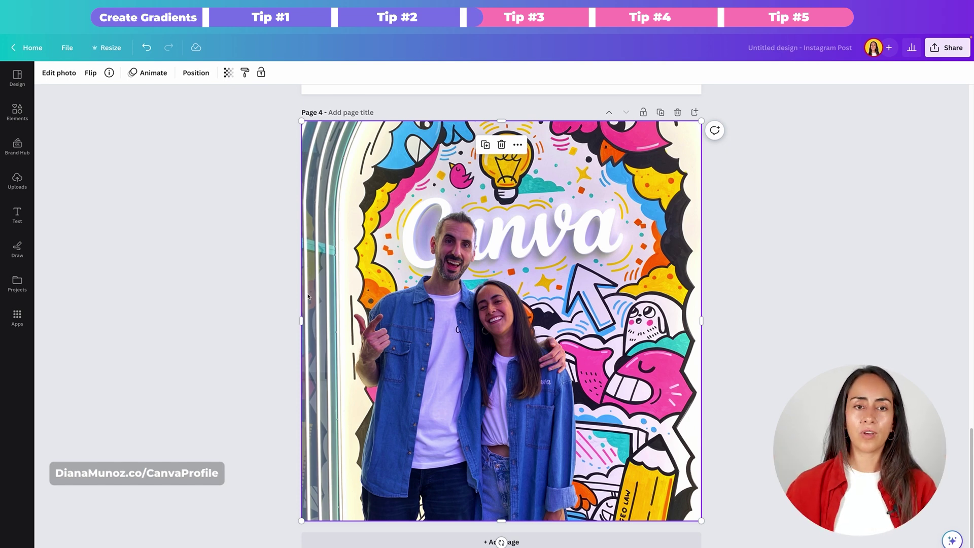
Add a square shape on top of the photo on page 4 and collapse the elements library.
left_click(245, 205)
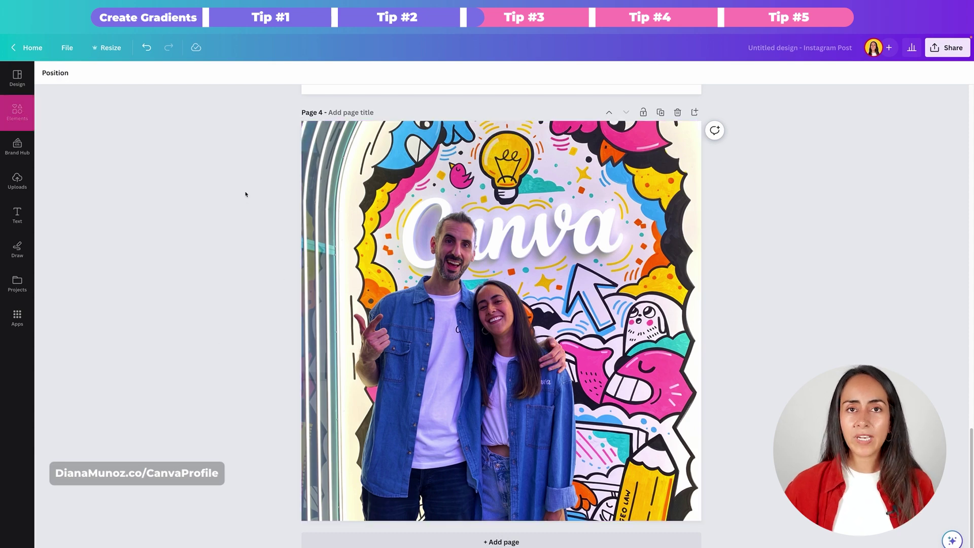
left_click(17, 111)
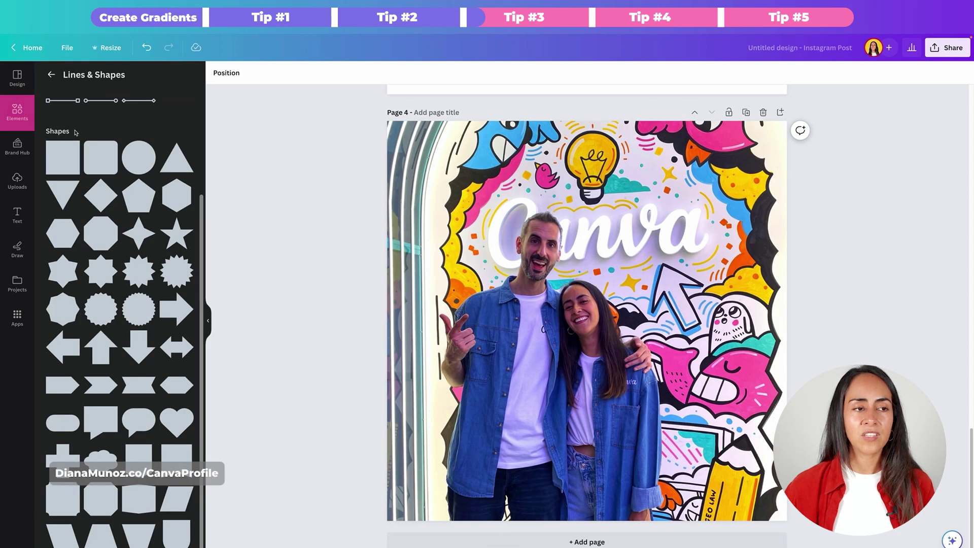
mouse_move(74, 152)
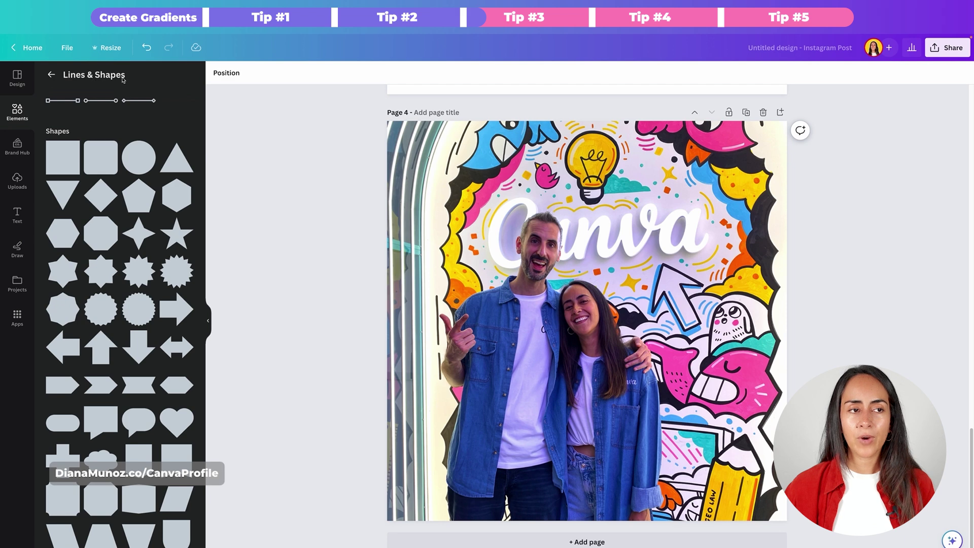
left_click(61, 157)
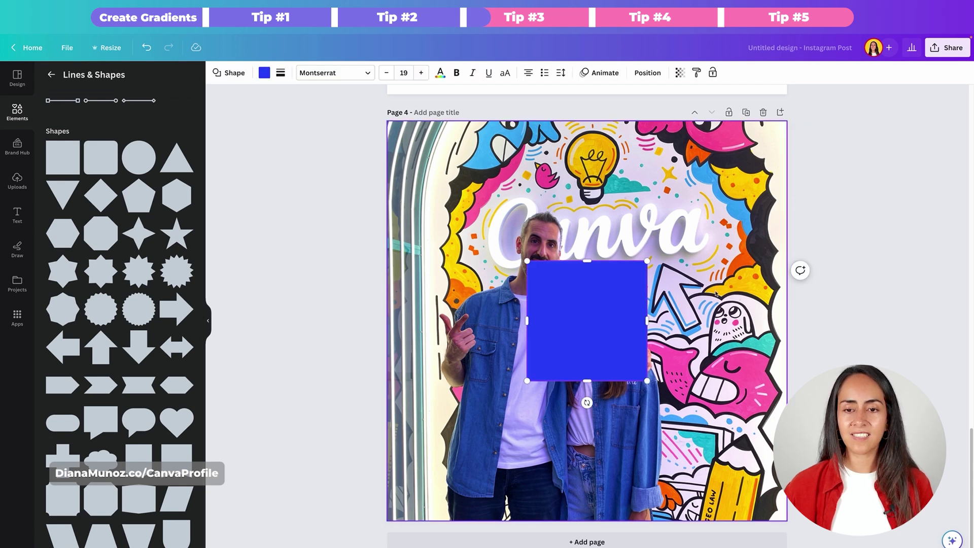
scroll(68, 102, "up", 3)
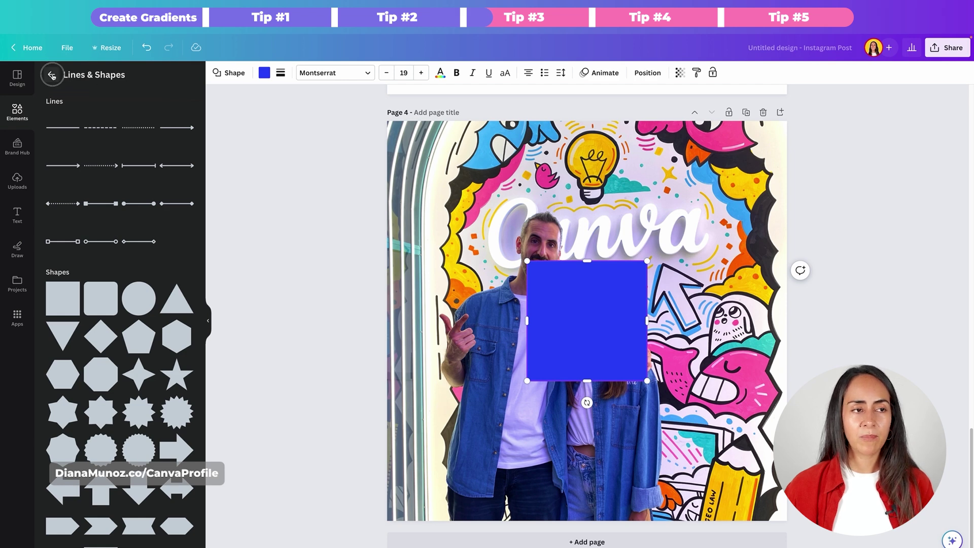
left_click(52, 76)
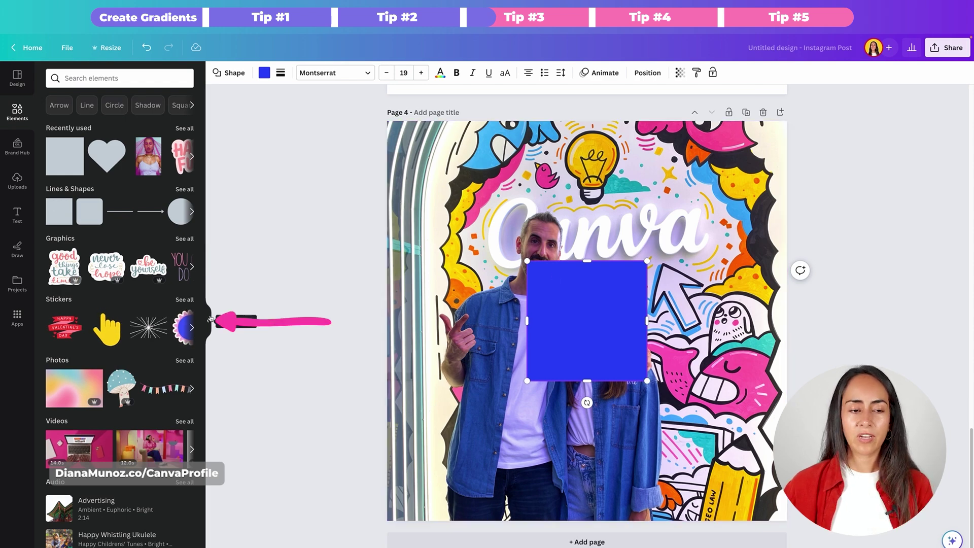
left_click(209, 318)
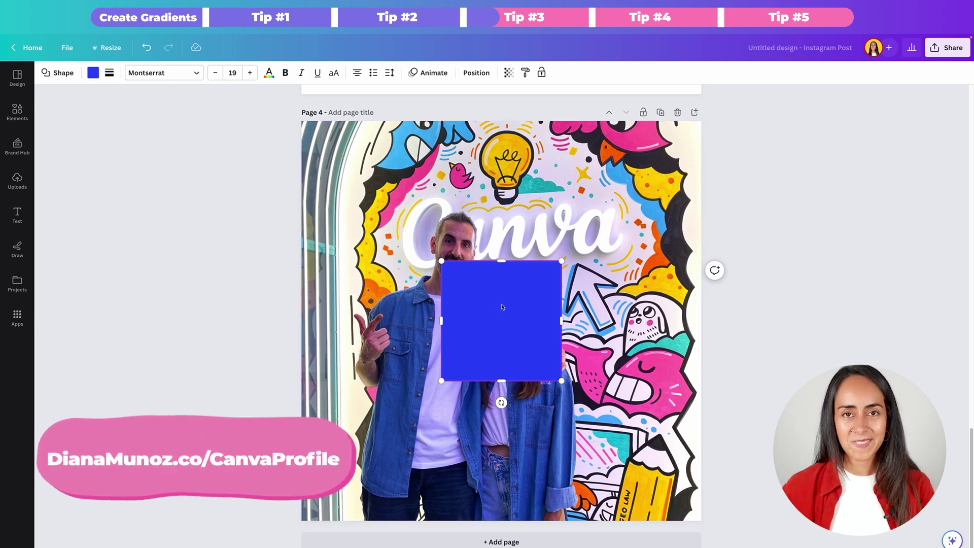
Change the square's solid blue fill to a gradient fill.
left_click(93, 74)
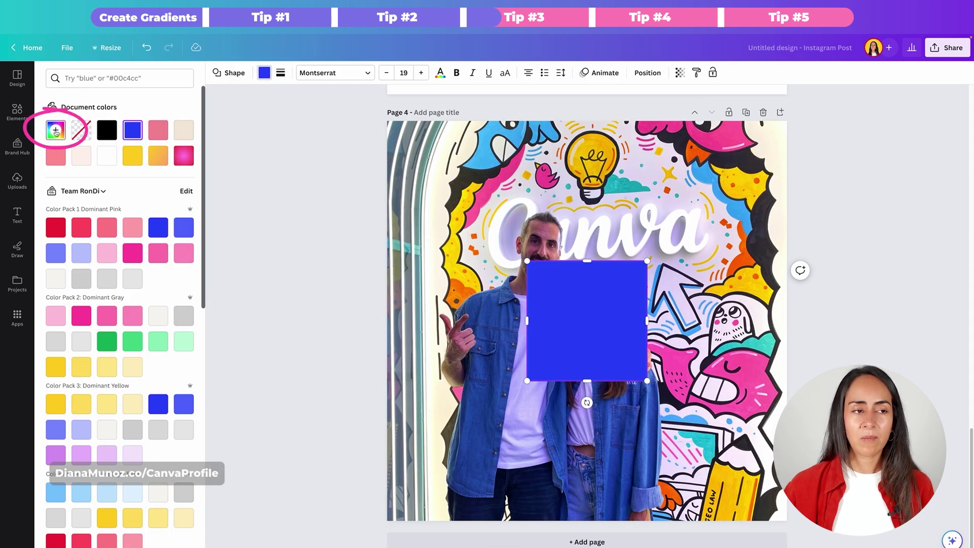
left_click(56, 131)
left_click(157, 158)
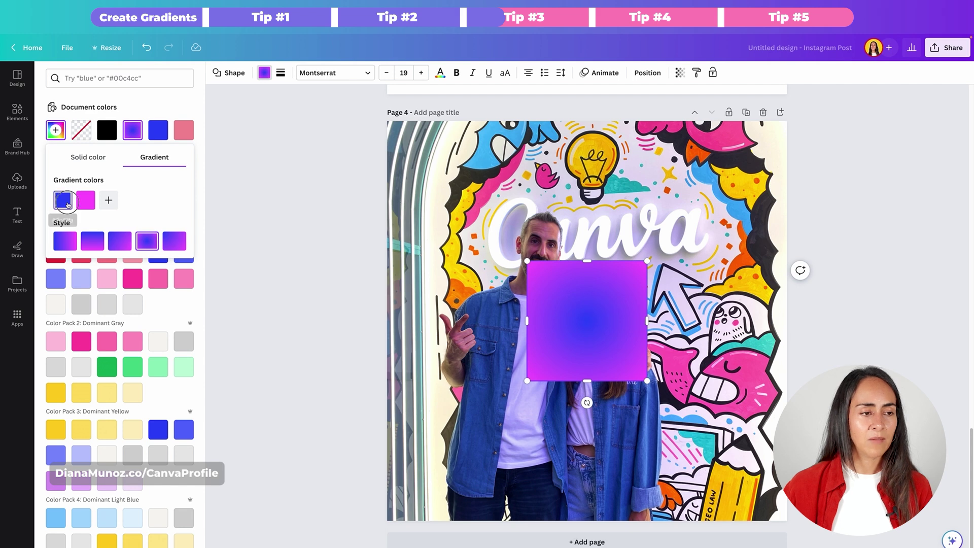
Set the square's gradient colours to the brand pink and the brand yellow #FED020 by sampling them from the colour palette.
left_click(68, 204)
left_click(184, 307)
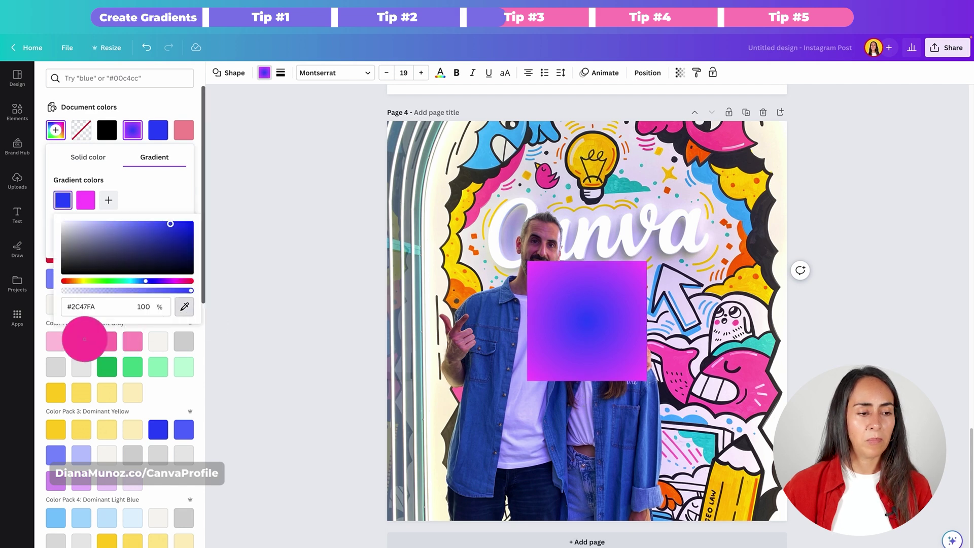
left_click(81, 341)
left_click(86, 200)
left_click(208, 307)
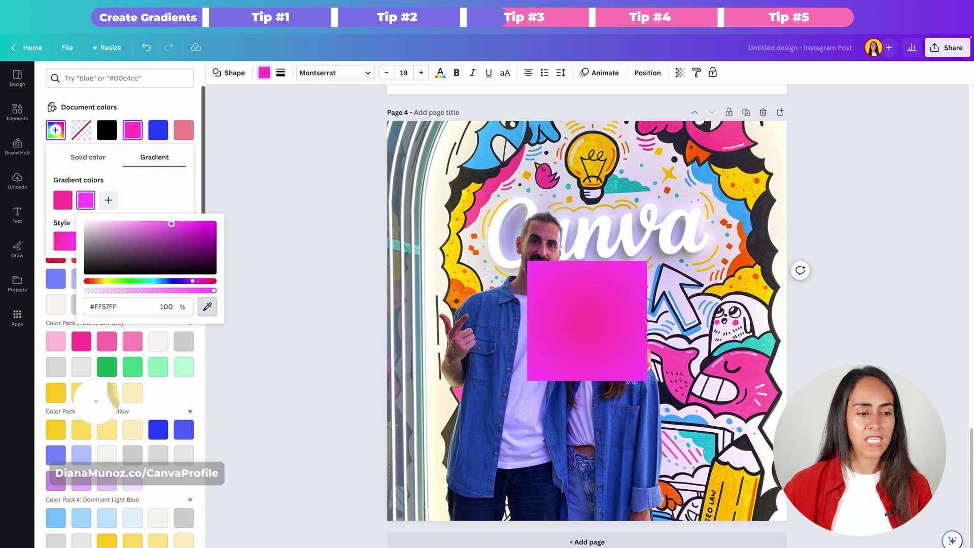
left_click(56, 392)
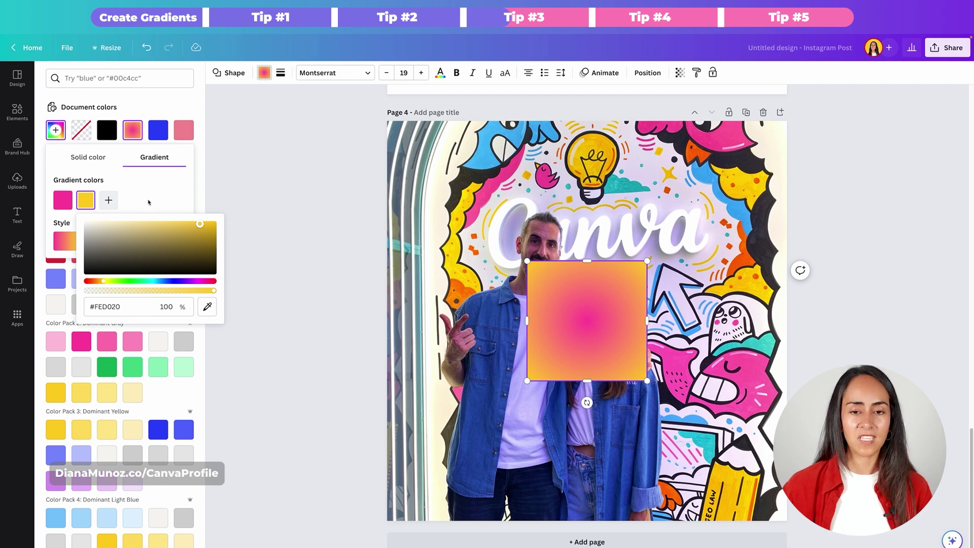
left_click(238, 212)
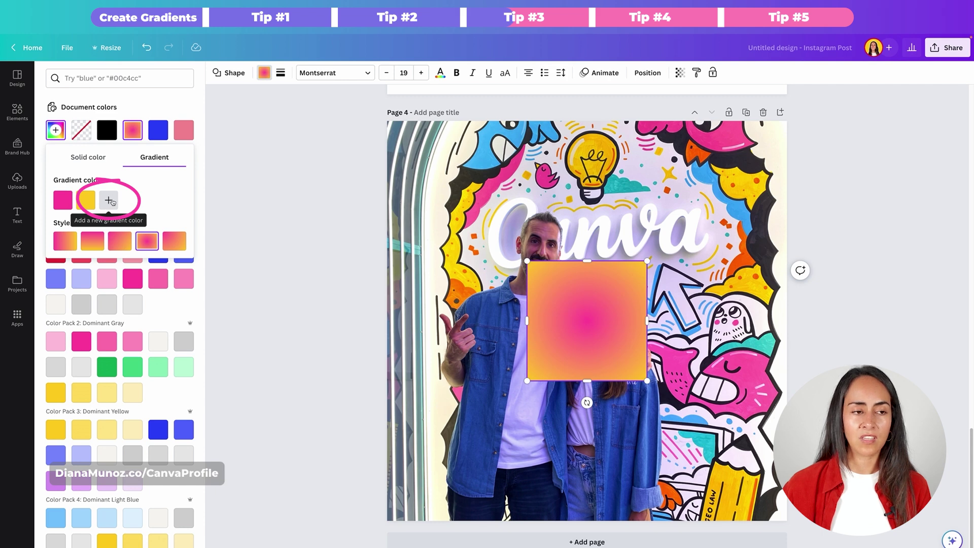
Add yellow #FED020 as a third gradient colour on the square and lower its opacity to 66%.
left_click(109, 201)
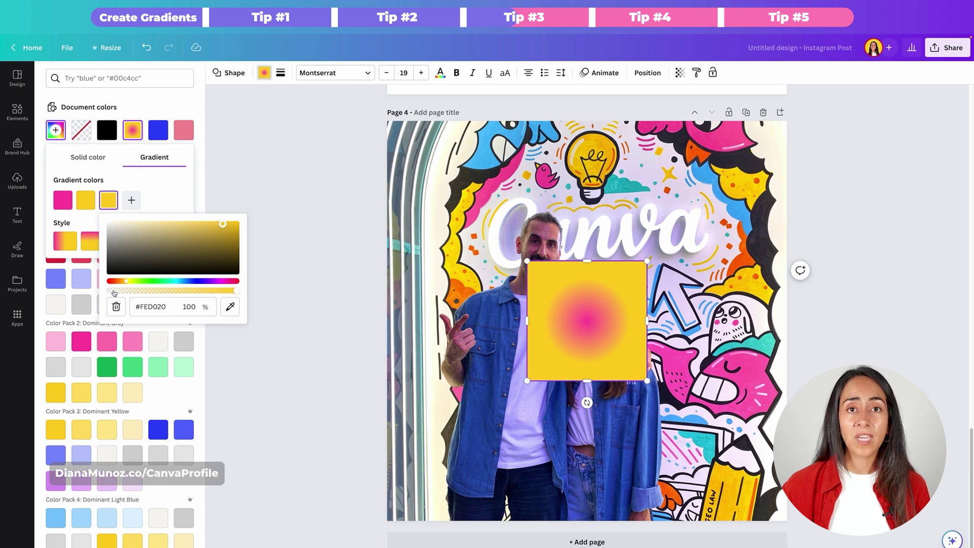
left_click(236, 292)
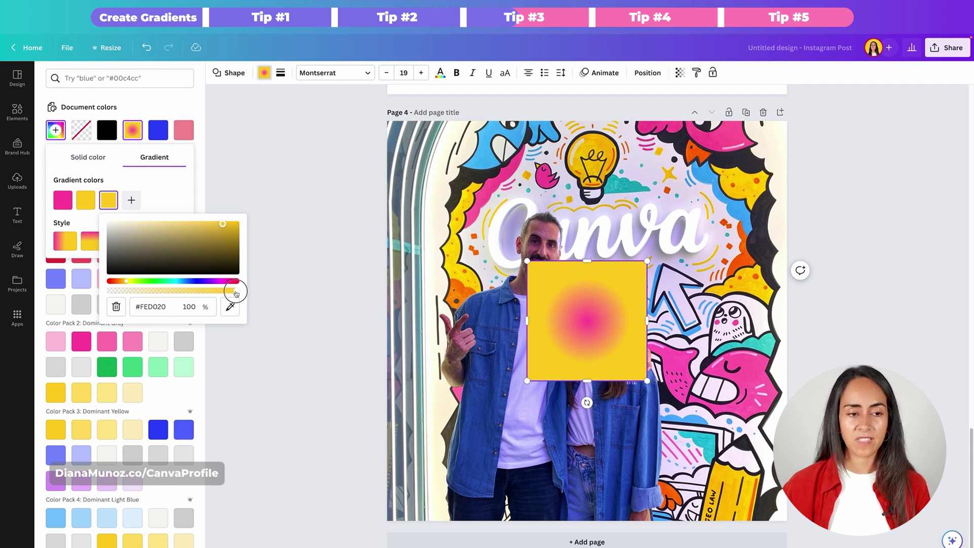
left_click_drag(236, 294, 193, 293)
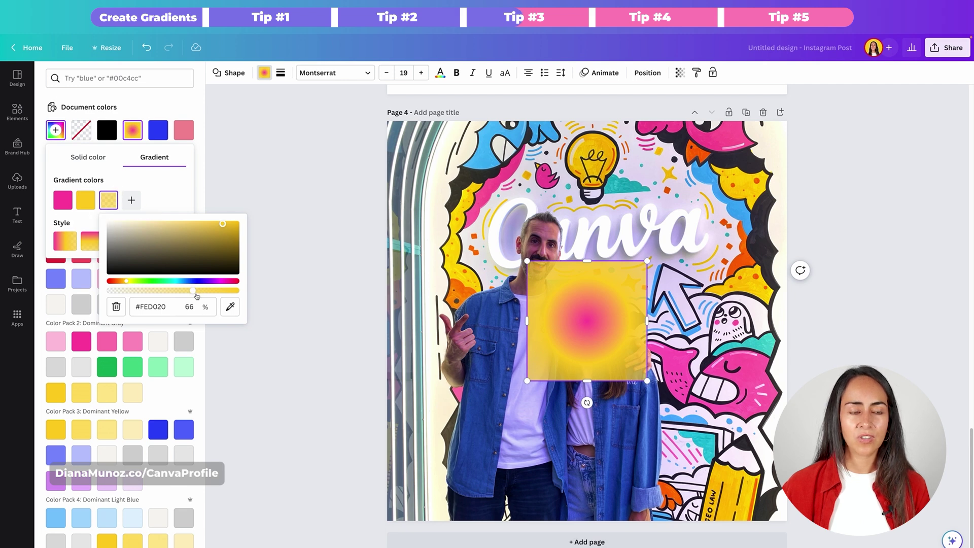
Move the semi-transparent yellow to the first gradient colour of the square and enlarge the square to cover the whole page.
left_click(174, 198)
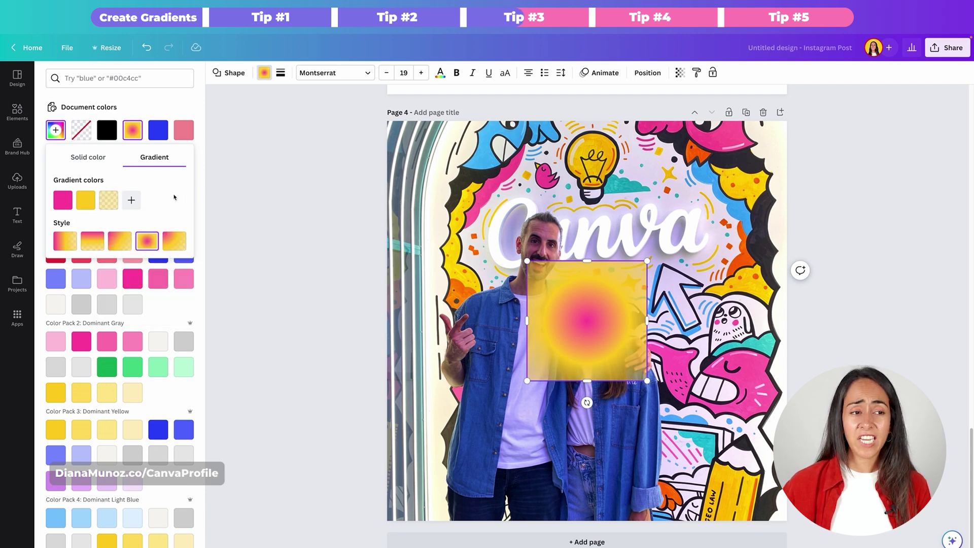
left_click_drag(109, 200, 60, 200)
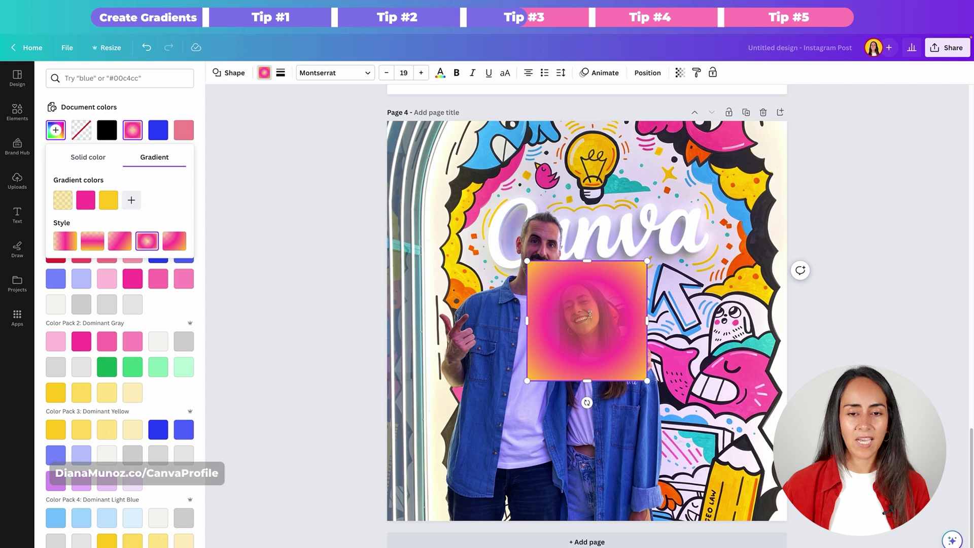
mouse_move(63, 203)
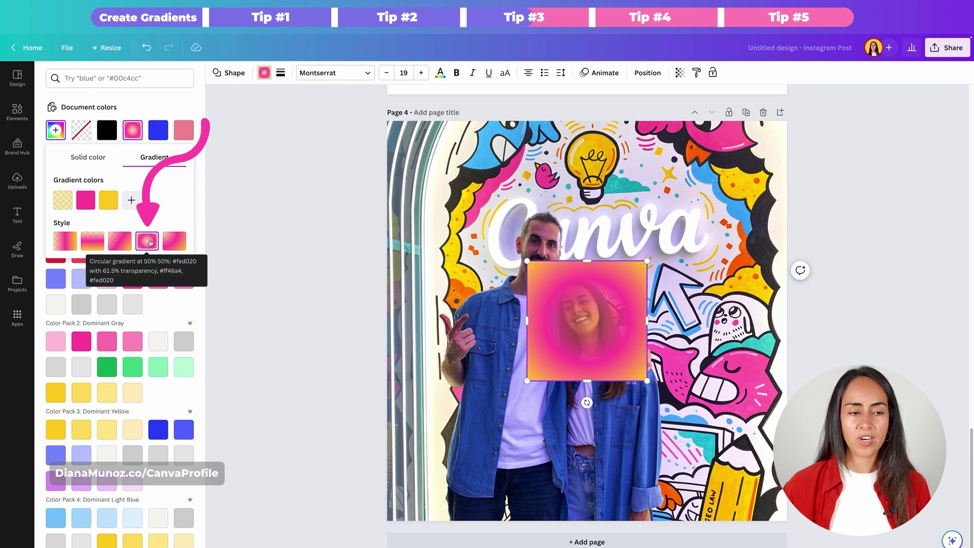
left_click_drag(647, 261, 787, 120)
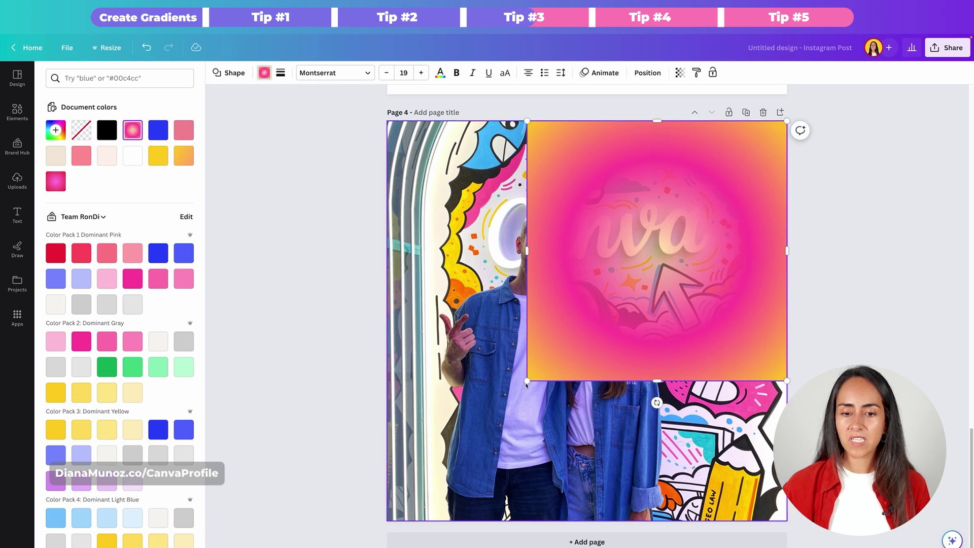
left_click_drag(526, 381, 391, 521)
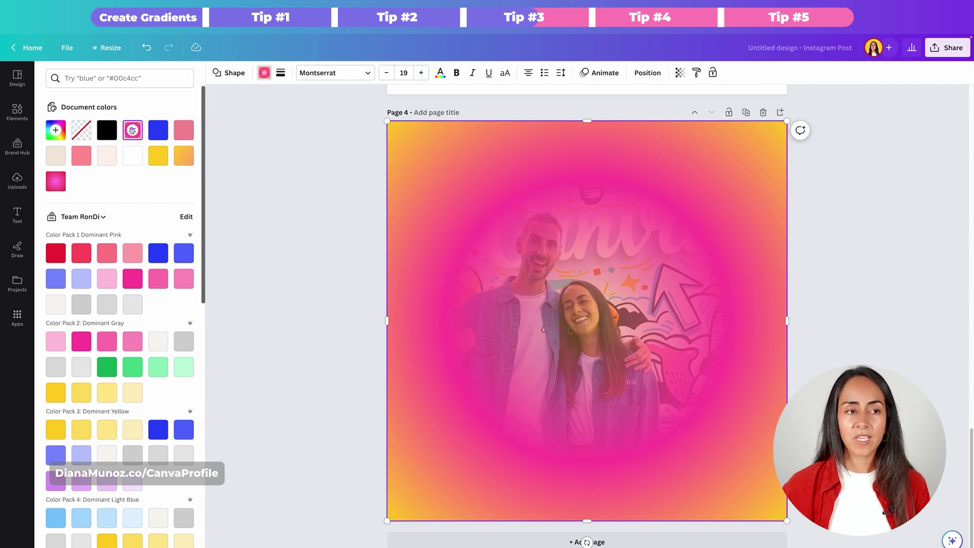
Add a fourth gradient colour, yellow #FED020 at 0% opacity, and move it to the start of the square's gradient colours.
left_click(132, 130)
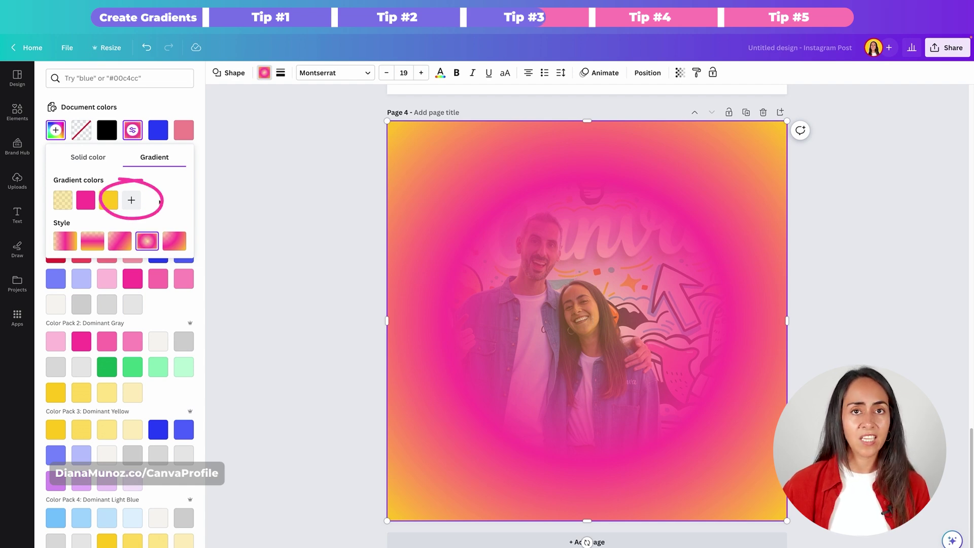
left_click(138, 202)
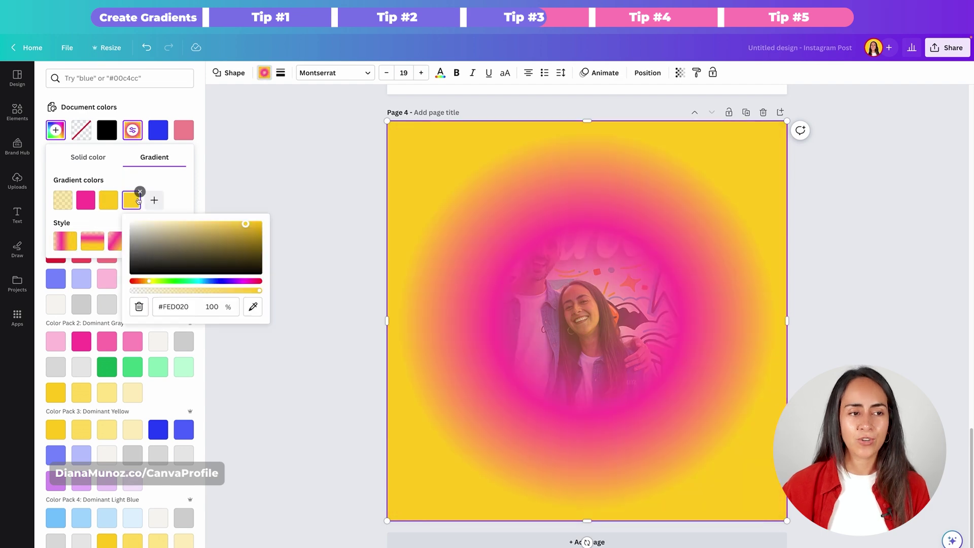
left_click_drag(259, 294, 129, 293)
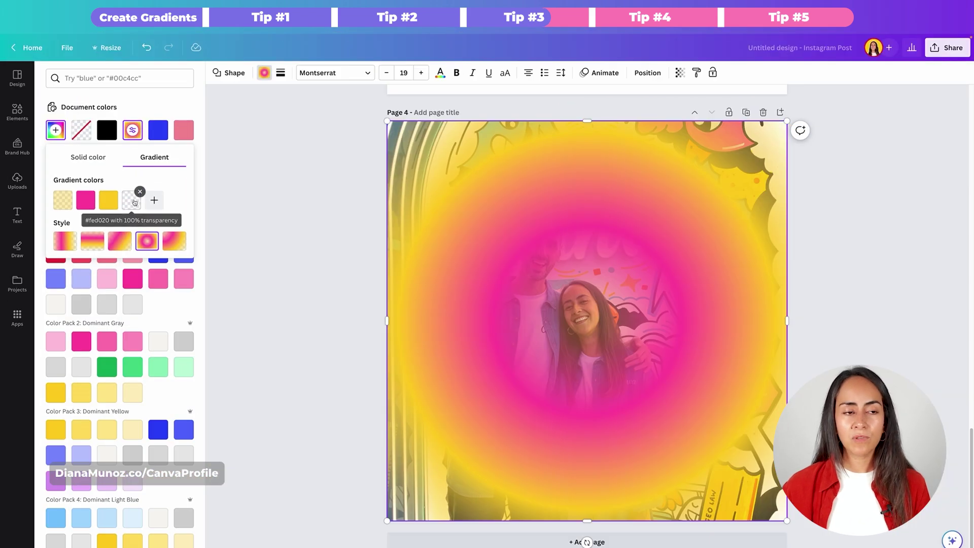
left_click_drag(202, 196, 55, 201)
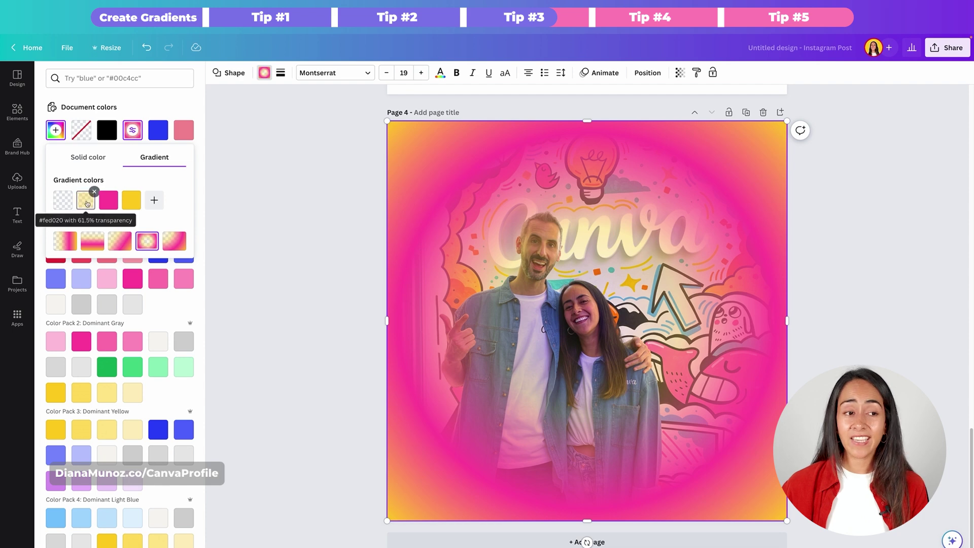
Set the second gradient colour, yellow #FED020, to 23% opacity and slightly lower the pink's opacity, then deselect the square.
left_click(89, 203)
mouse_move(123, 292)
left_mouse_down()
mouse_move(109, 290)
mouse_move(128, 291)
mouse_move(116, 293)
left_mouse_up()
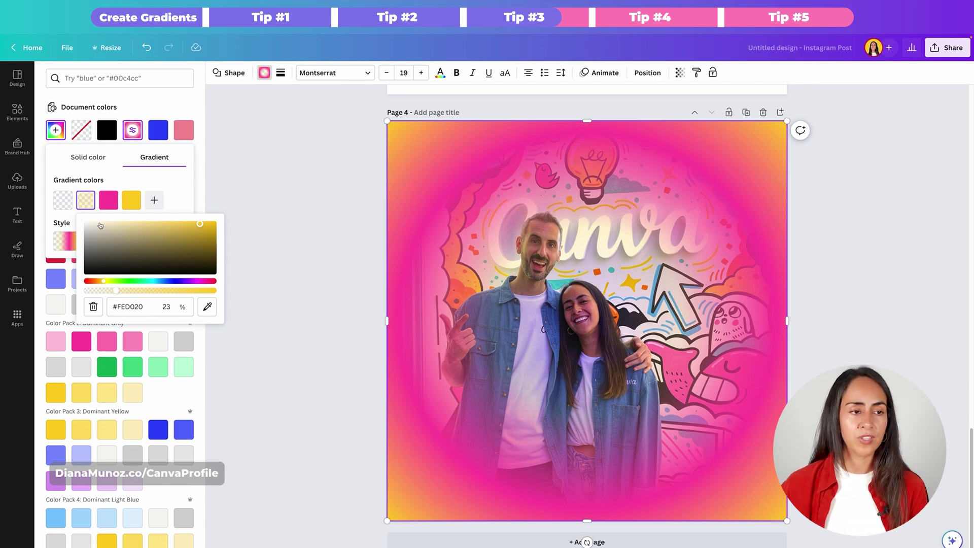
left_click(109, 200)
left_click_drag(234, 292, 216, 297)
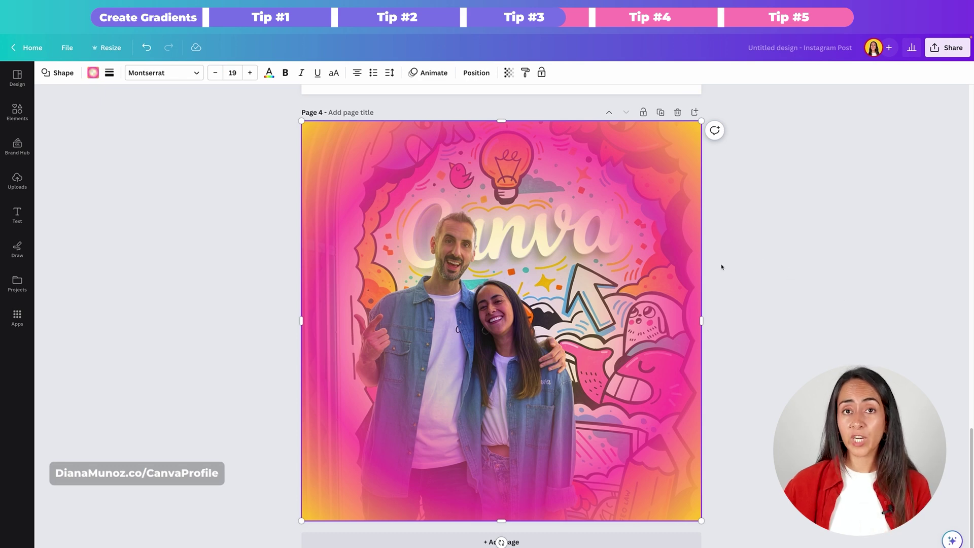
left_click(752, 369)
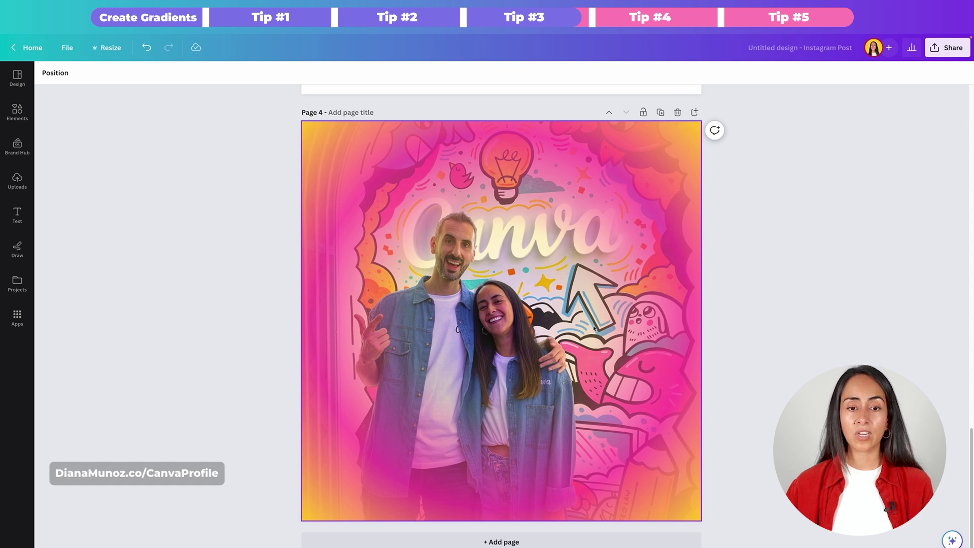
Replace the page 4 photo with the uploaded cockpit photo and place the gradient square back over the whole page.
left_click_drag(346, 158, 581, 175)
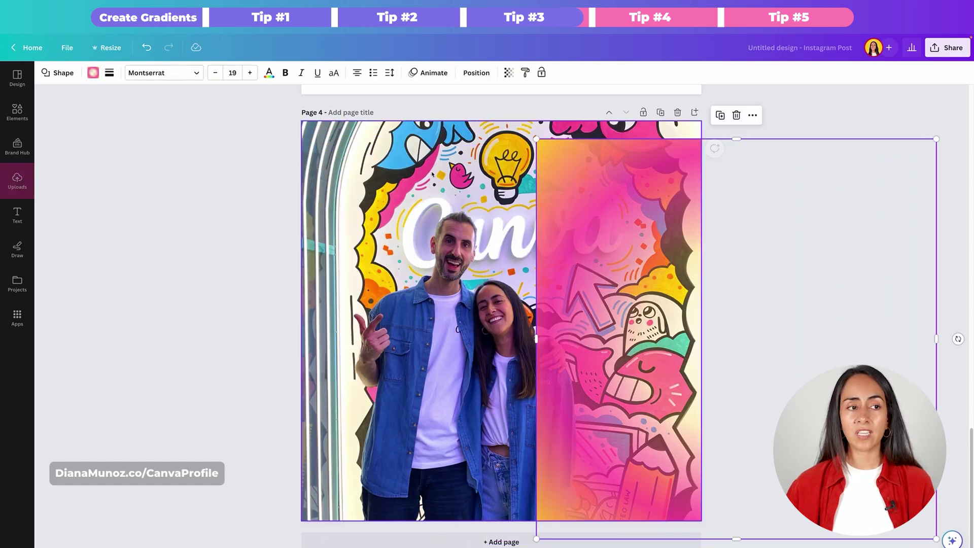
left_click(18, 180)
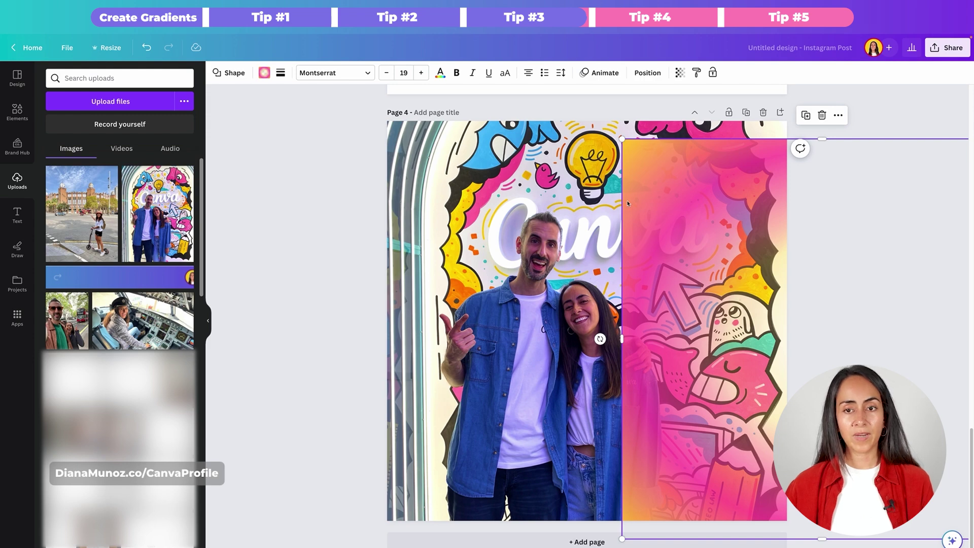
left_click_drag(144, 329, 393, 277)
left_click_drag(570, 253, 408, 227)
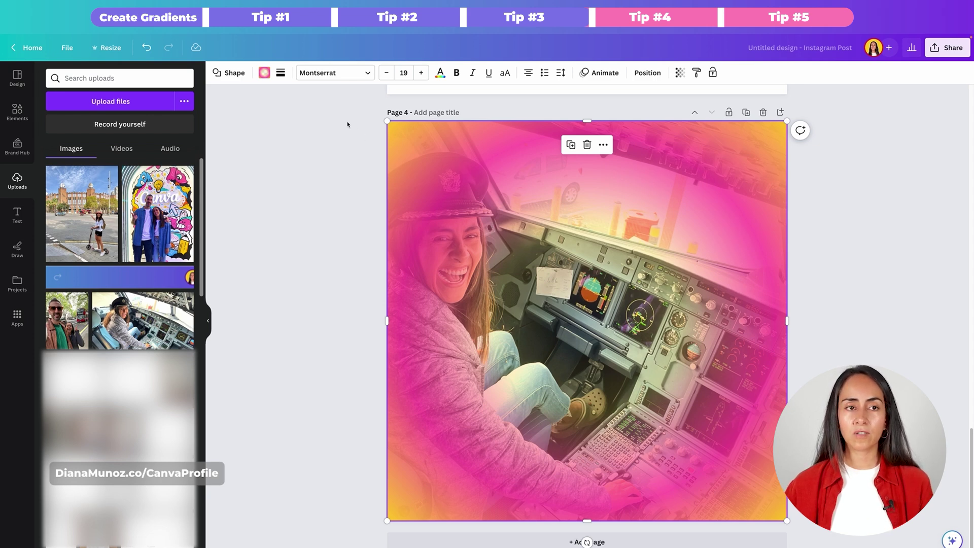
Change the gradient style of the square over the cockpit photo from circular to the horizontal linear style.
left_click(264, 73)
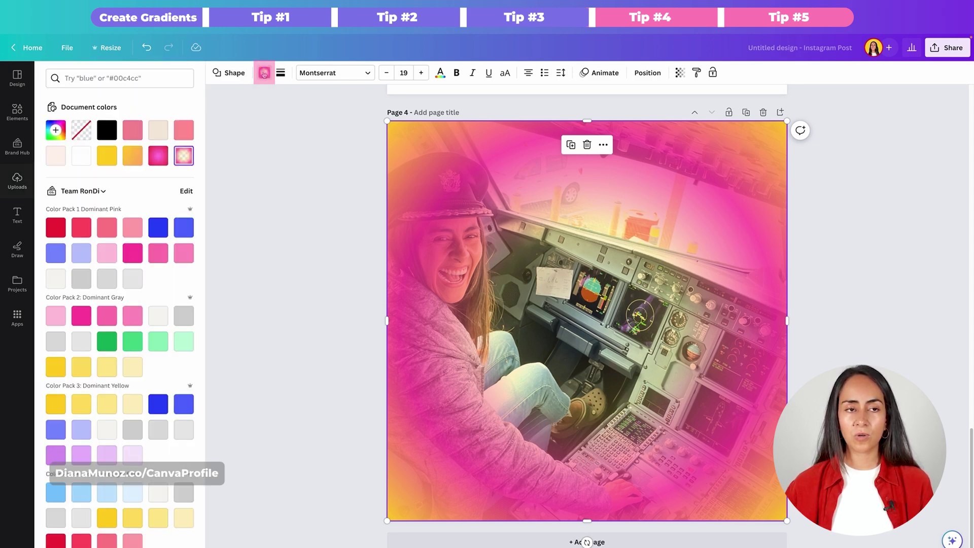
left_click(185, 156)
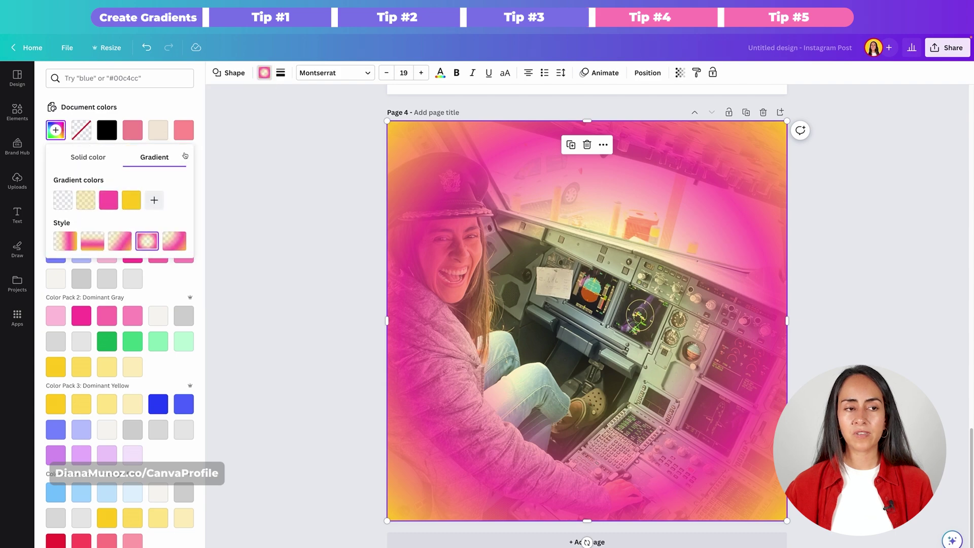
left_click(65, 241)
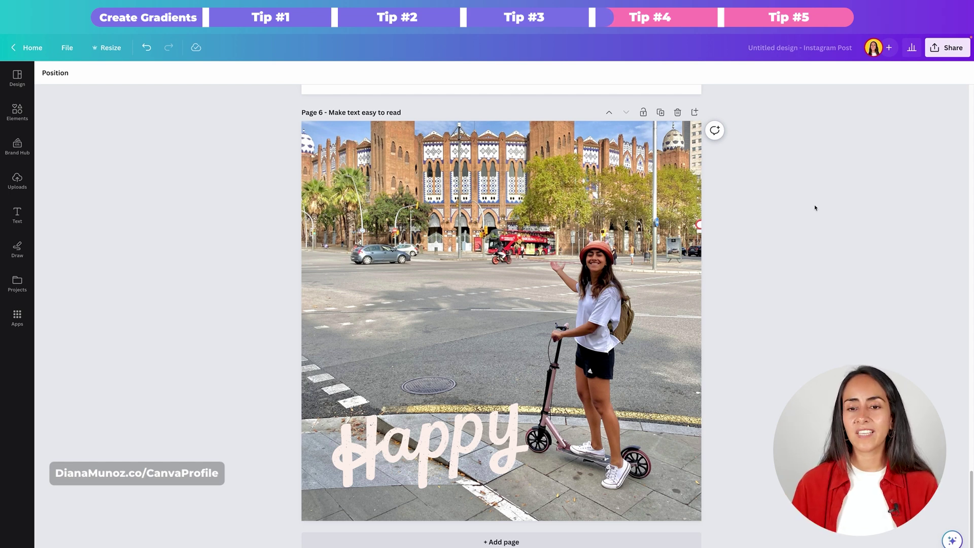
Add a square shape to page 6 and change its solid grey fill to a gradient fill.
key("r")
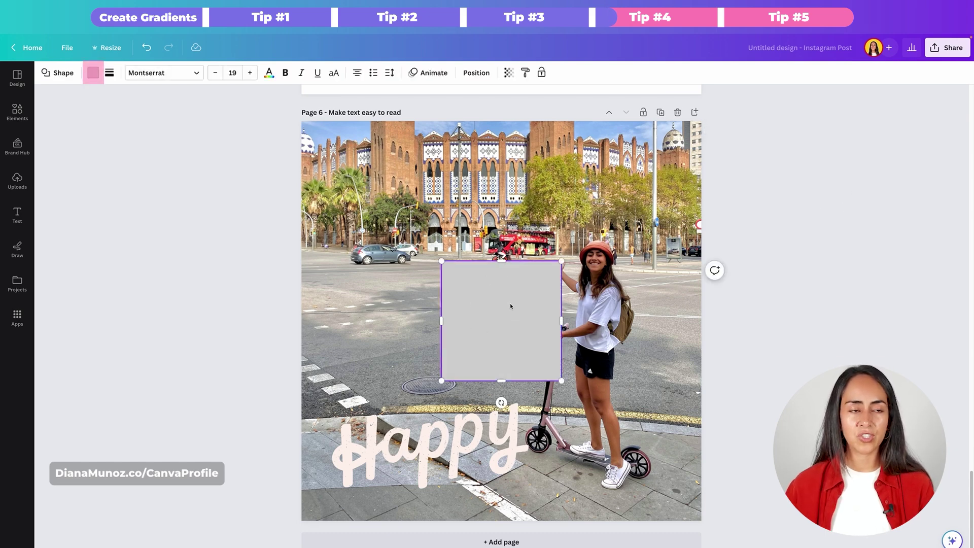
left_click(95, 78)
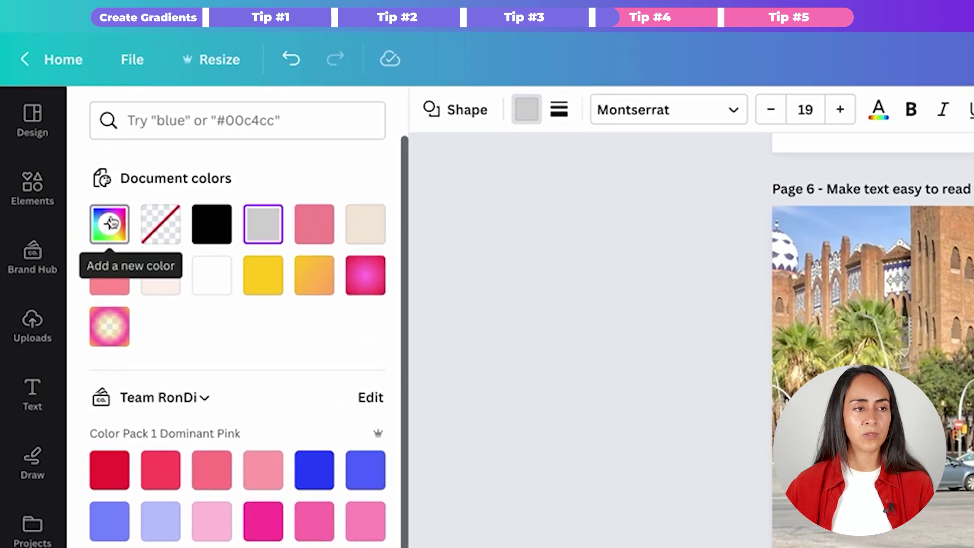
left_click(110, 224)
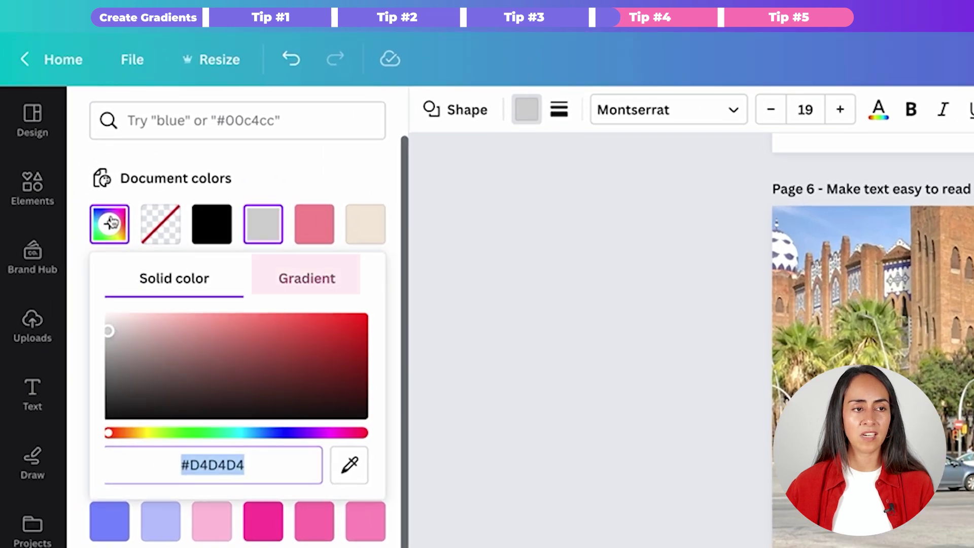
left_click(335, 279)
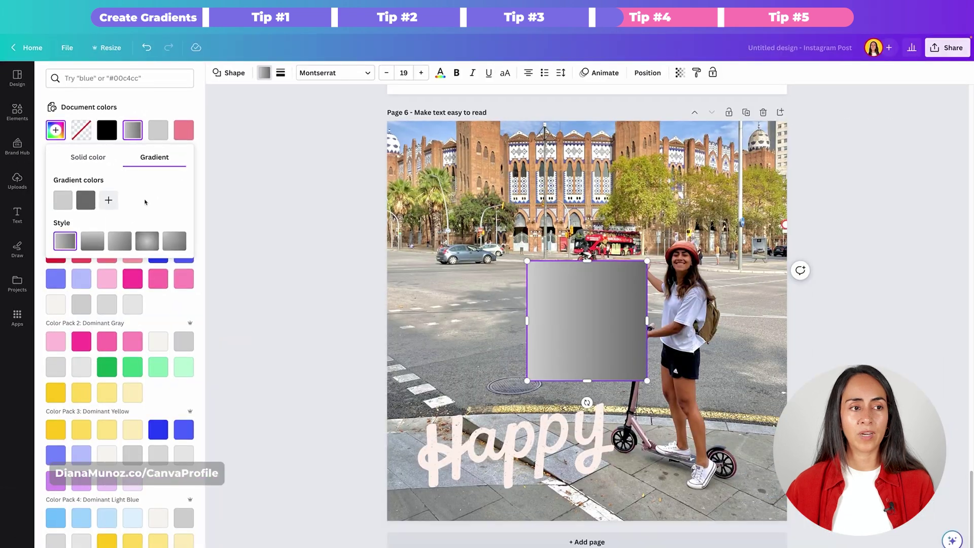
Set the square's gradient to three stops of brand pink #FF46A4 at 100%, 53% and 0% opacity.
left_click(63, 200)
left_click(81, 341)
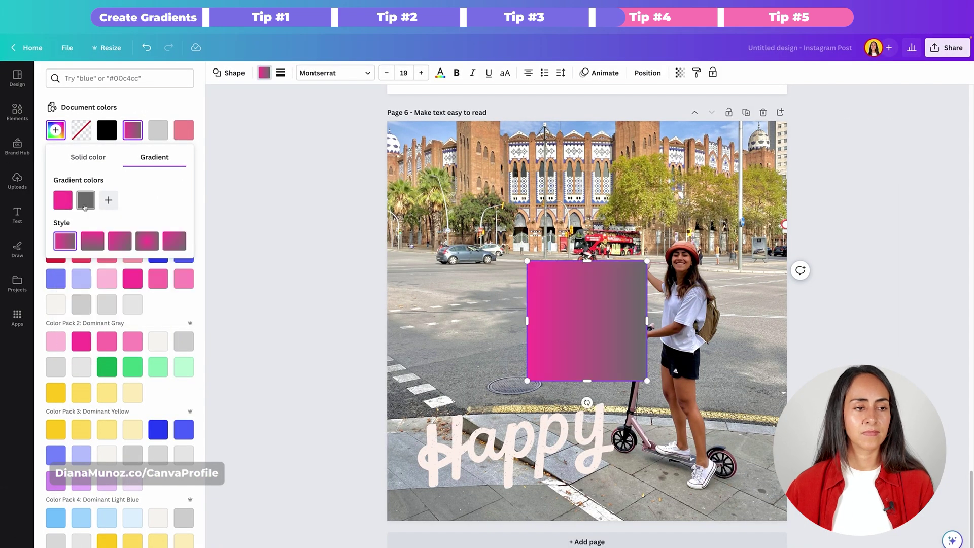
left_click(86, 200)
left_click(89, 341)
left_click(109, 200)
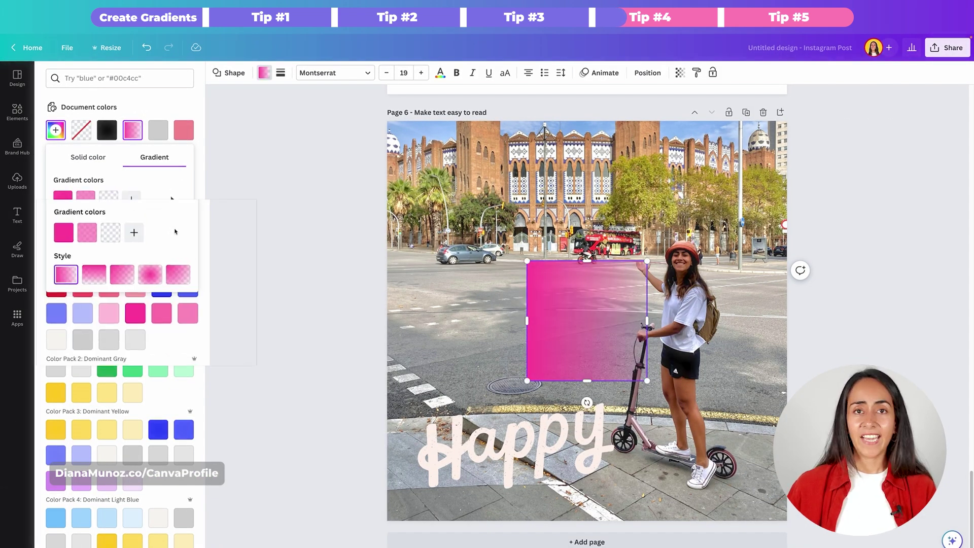
mouse_move(87, 169)
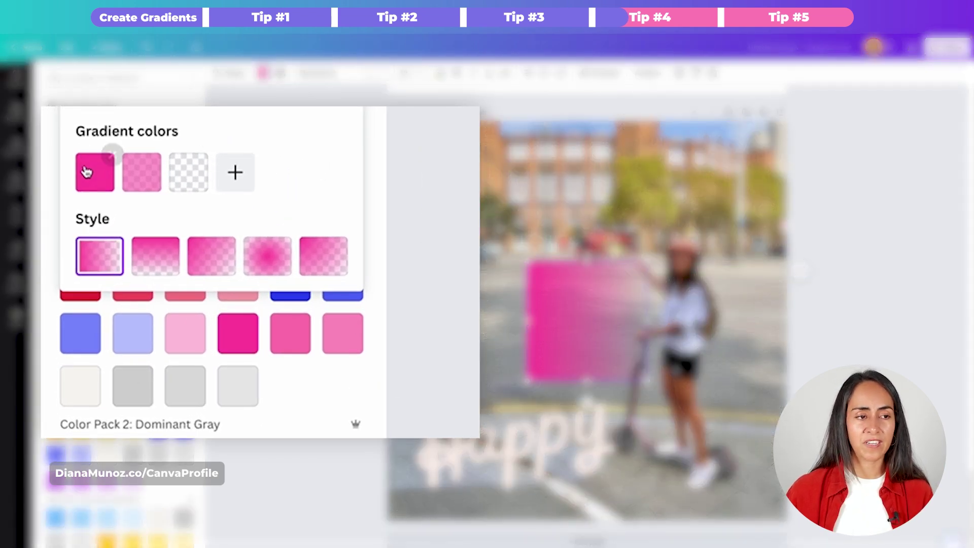
left_click(93, 181)
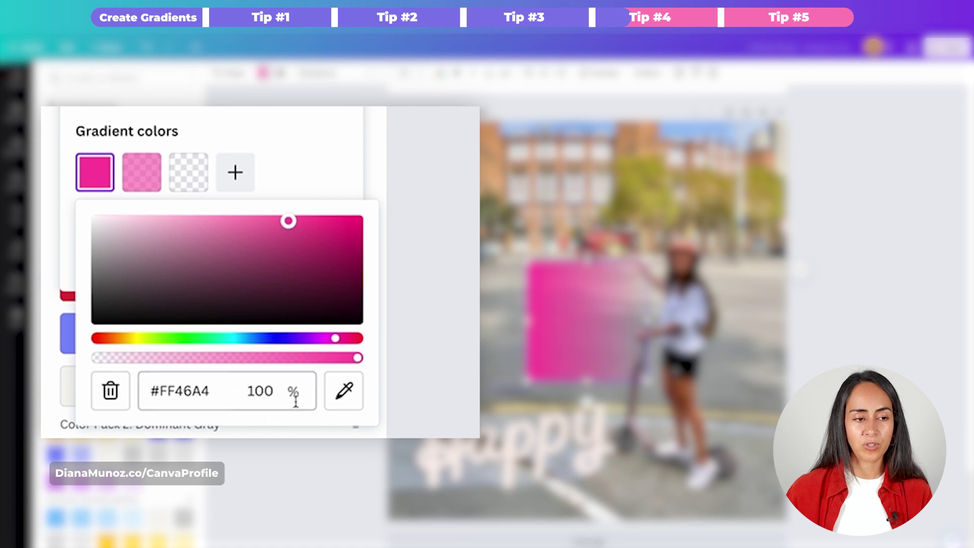
left_click(141, 172)
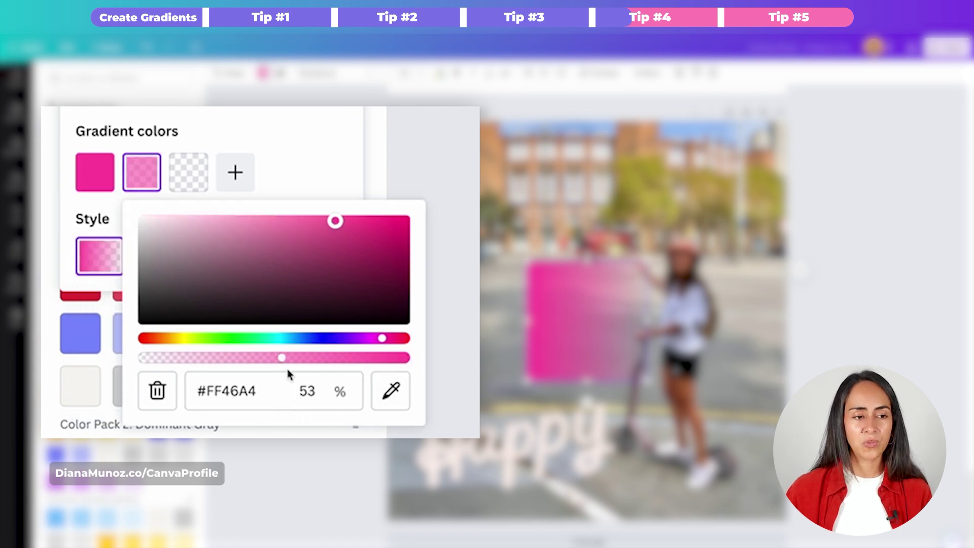
left_click_drag(280, 360, 275, 368)
left_click(188, 172)
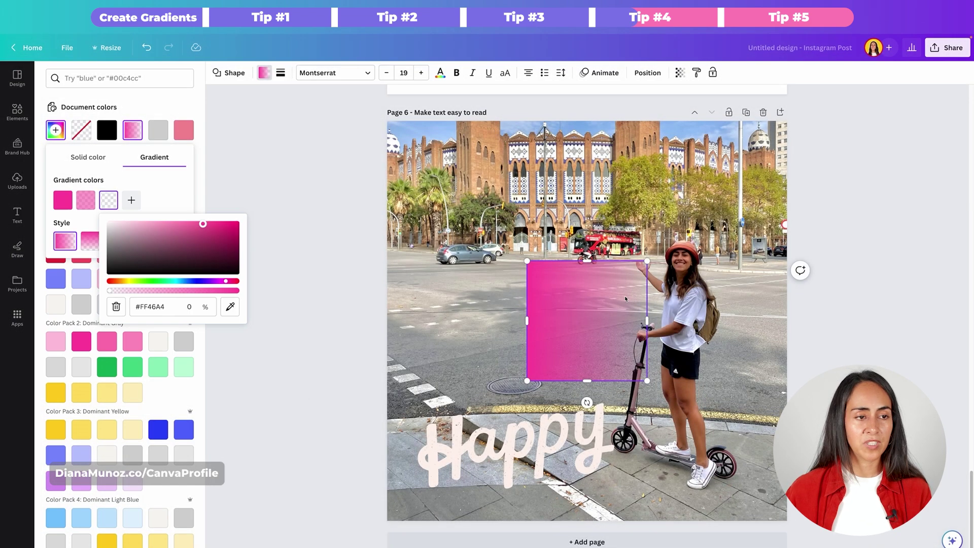
left_click(626, 298)
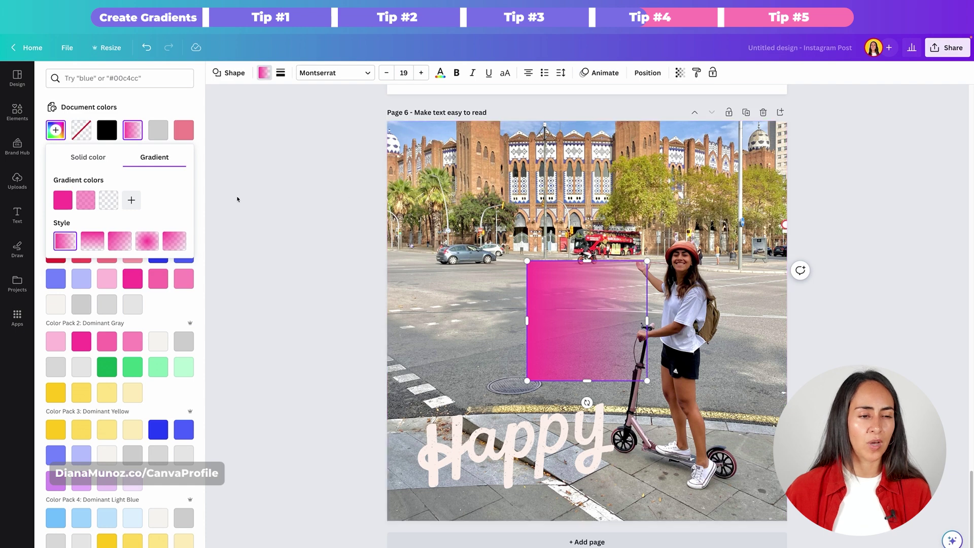
Apply the circular gradient style that starts from a corner and rotate the square to -90° so the solid pink sits at the lower left.
left_click(175, 240)
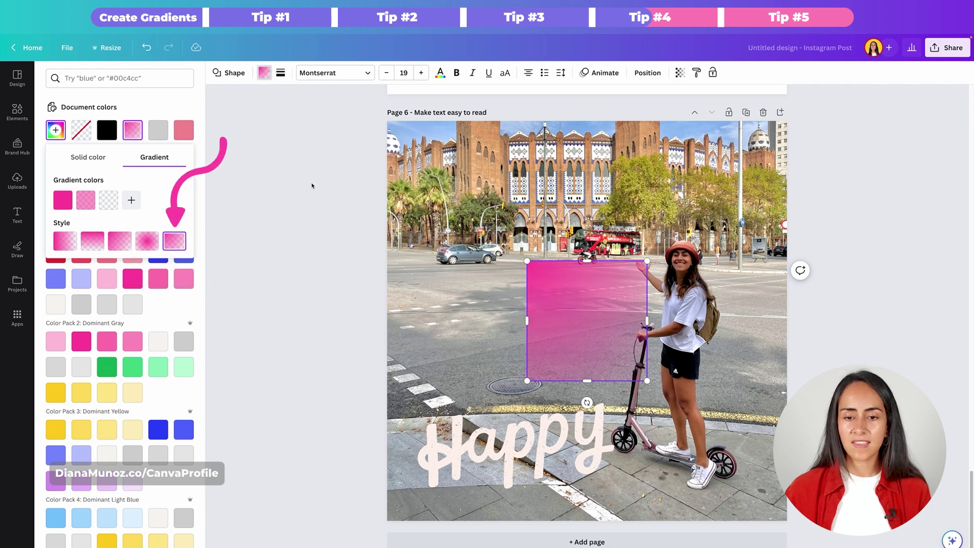
left_click_drag(587, 402, 668, 321)
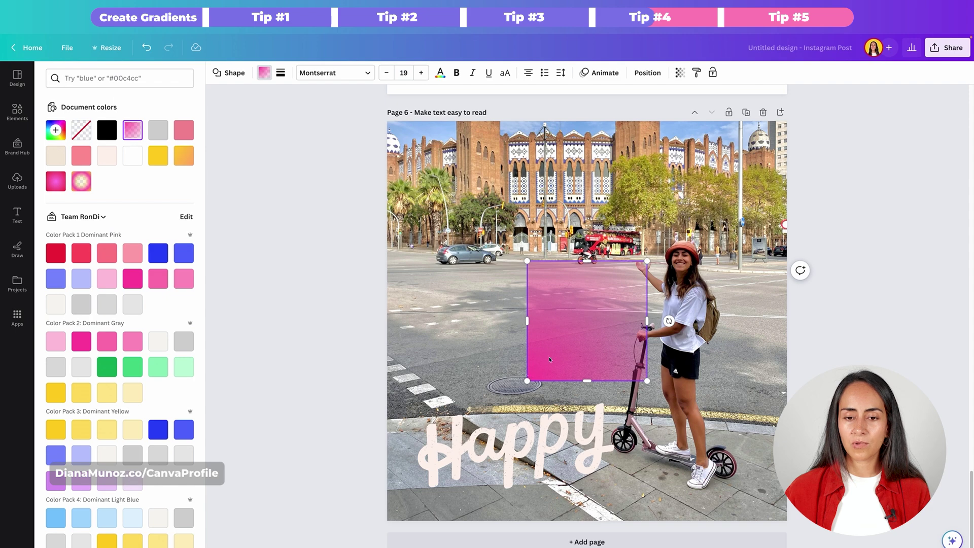
Align the square with the lower-left corner of page 6 and enlarge it to cover the full 1080 × 1080 px page.
left_click_drag(555, 362, 415, 498)
left_click_drag(507, 401, 787, 121)
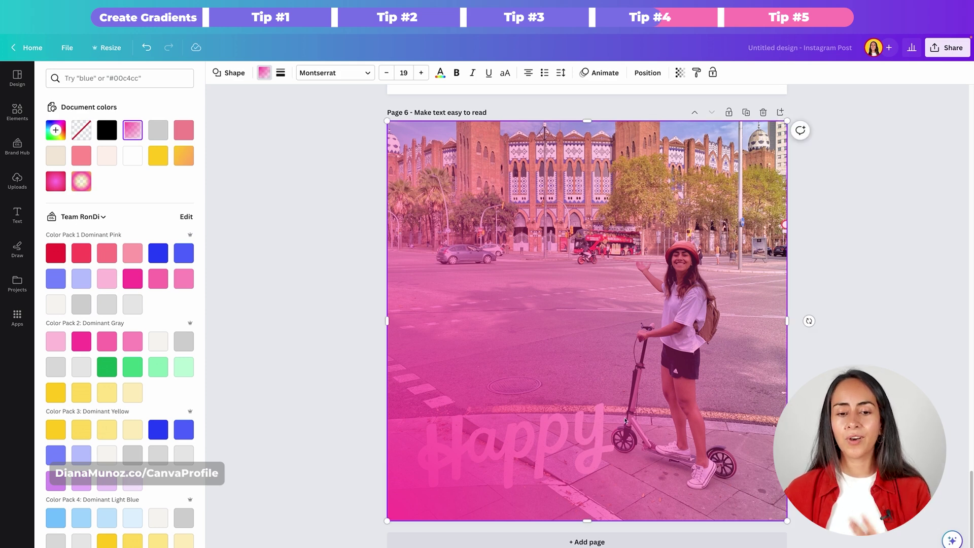
Reorder the layers on page 6 so the gradient square lies beneath the "Happy" text and above the photo.
left_click(647, 73)
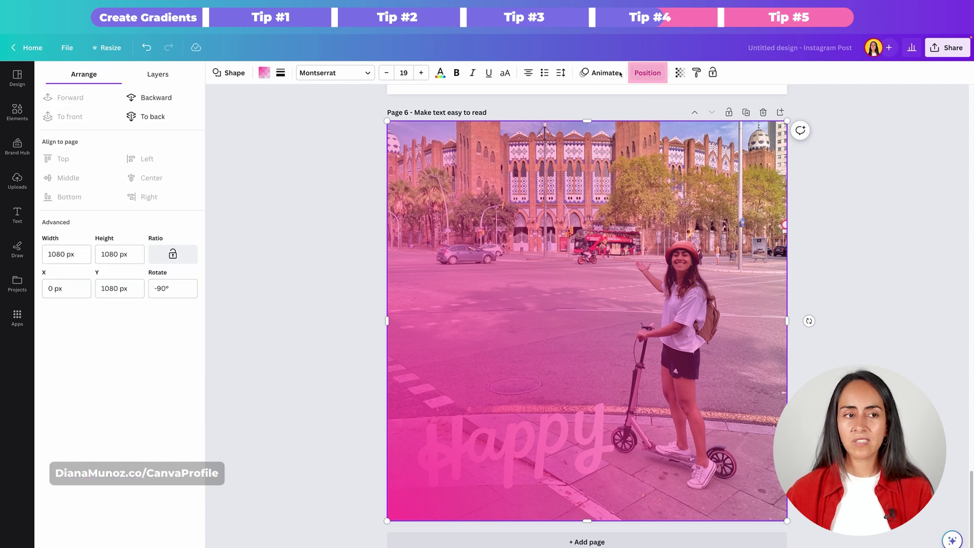
left_click(160, 75)
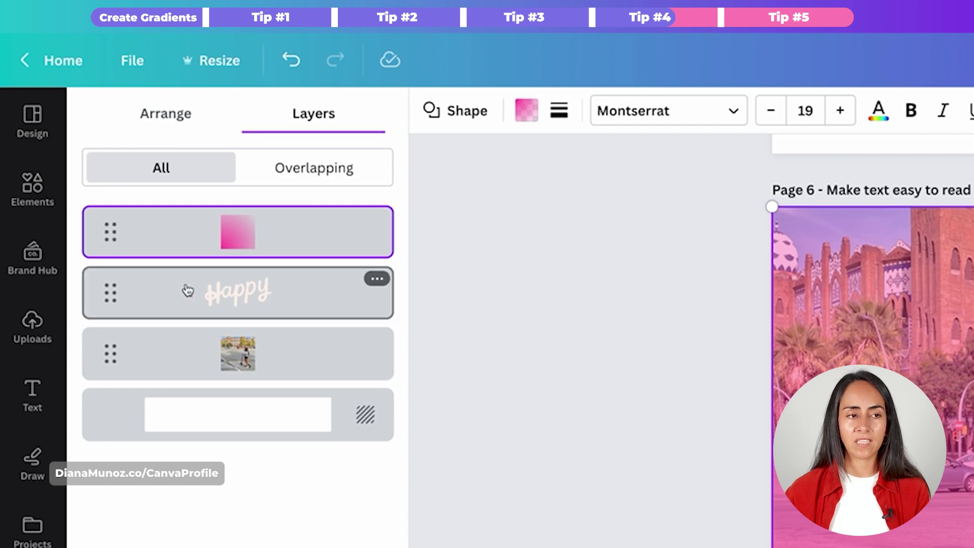
left_click_drag(109, 230, 128, 321)
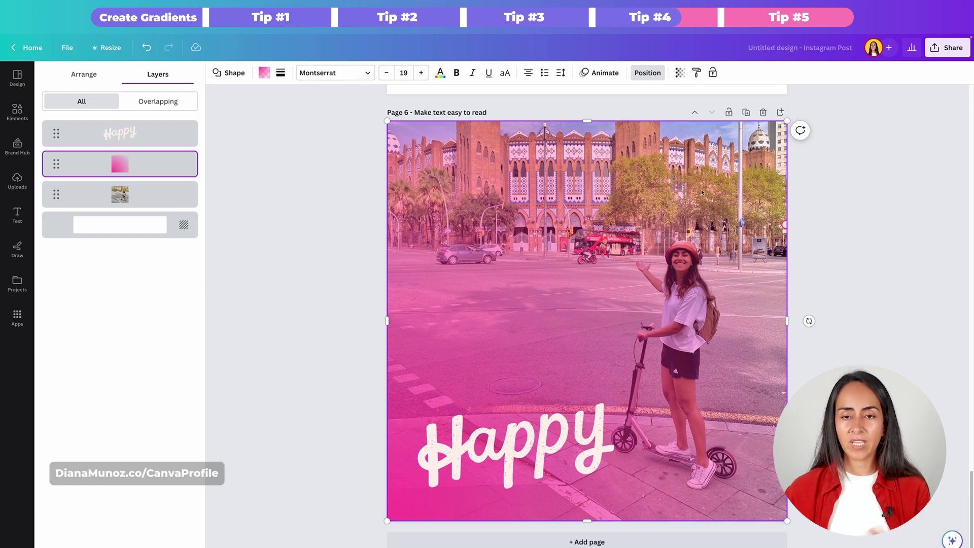
Lower the opacity of the middle #FF46A4 stop in the page 6 square's gradient to 30%.
left_click(264, 73)
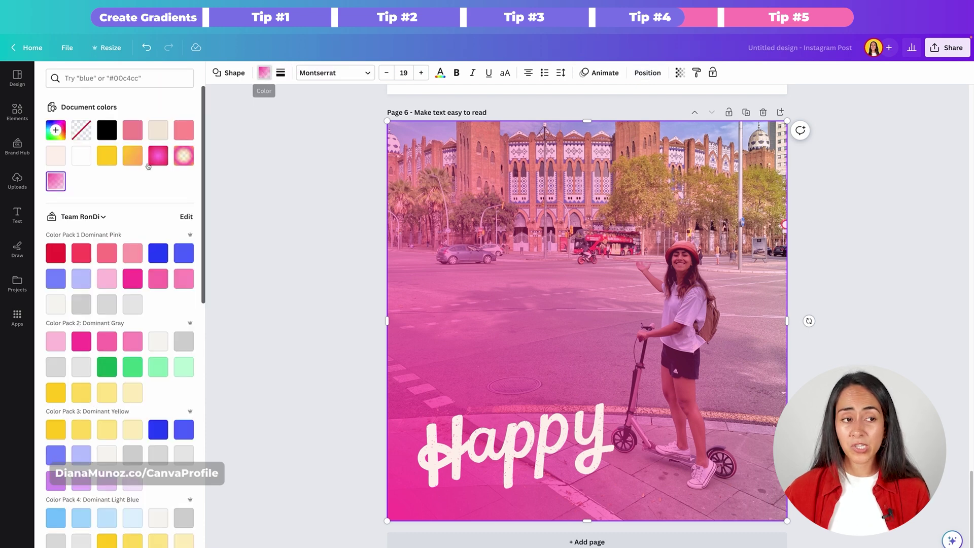
left_click(57, 182)
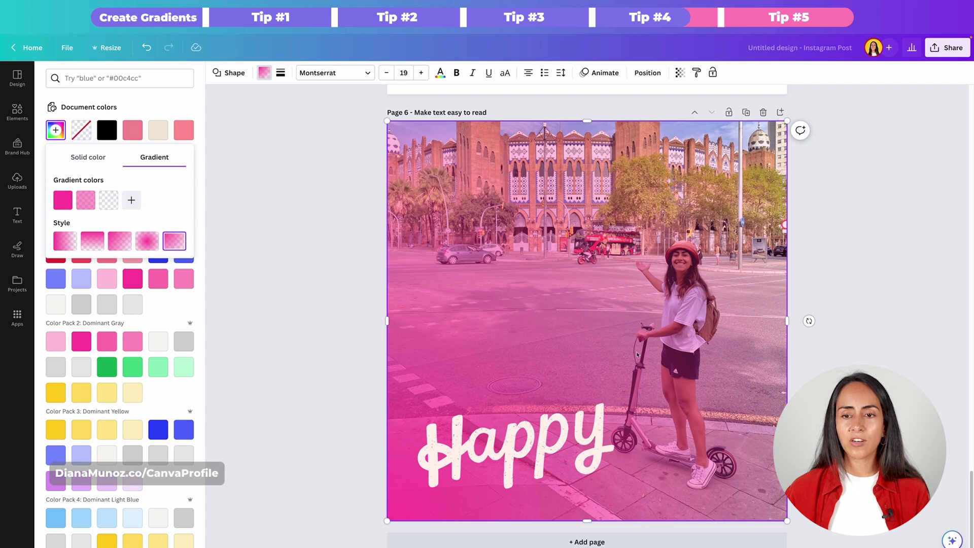
left_click(86, 200)
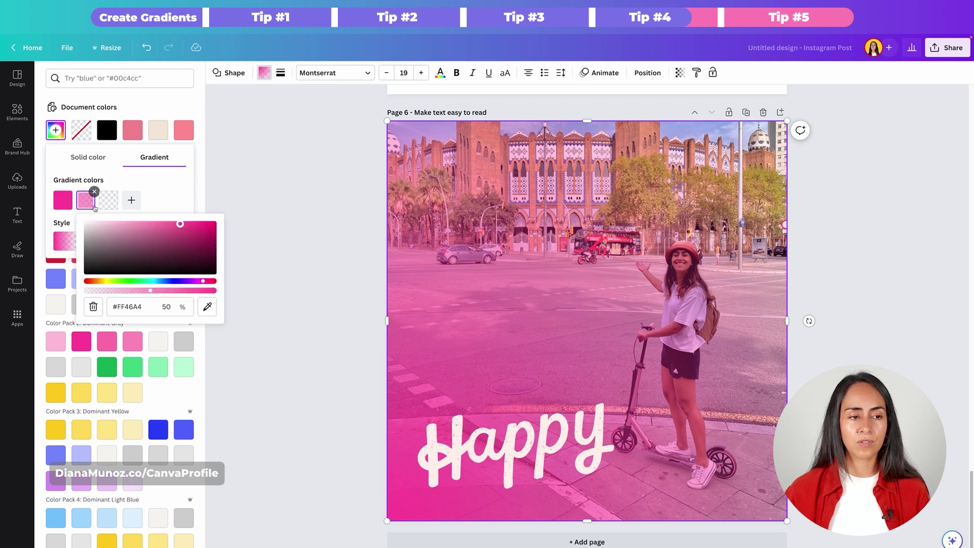
left_click_drag(154, 292, 132, 288)
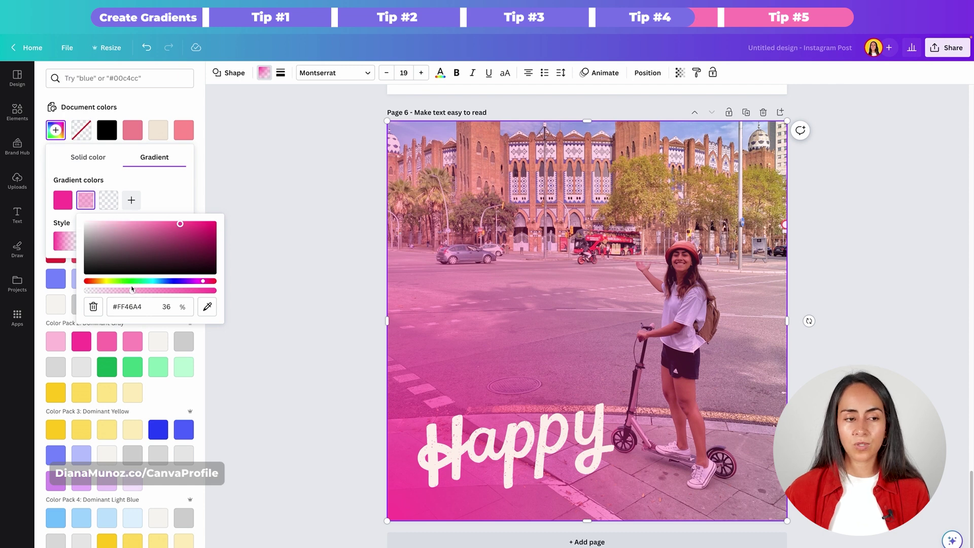
left_click_drag(135, 294, 125, 292)
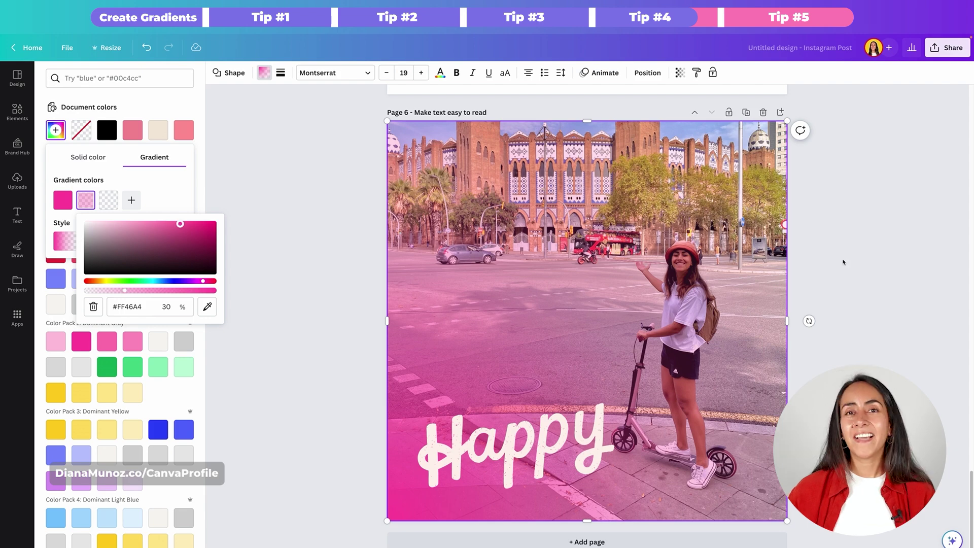
key("Escape")
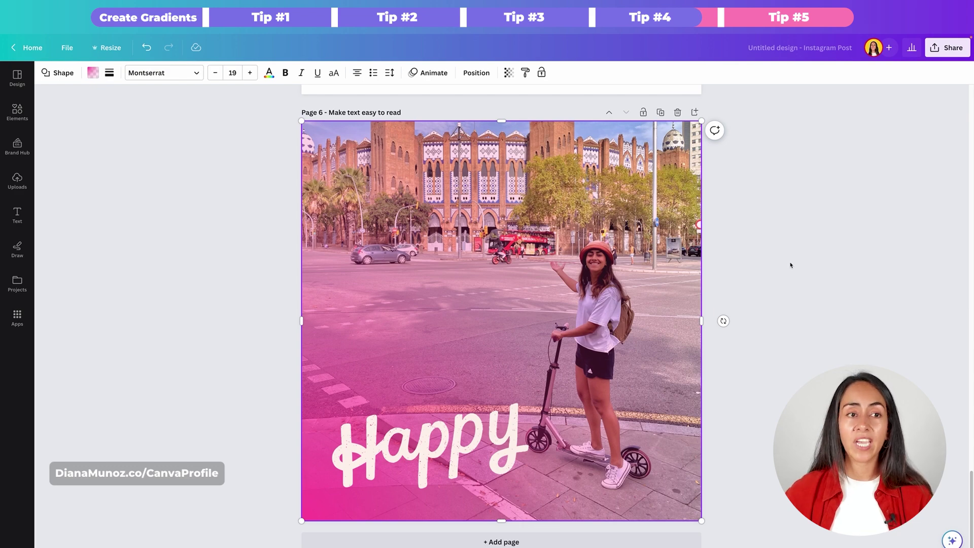
Try a fourth #FF46A4 stop at 0% opacity in the square's gradient, remove it, and readjust the middle stop's opacity.
left_click(93, 73)
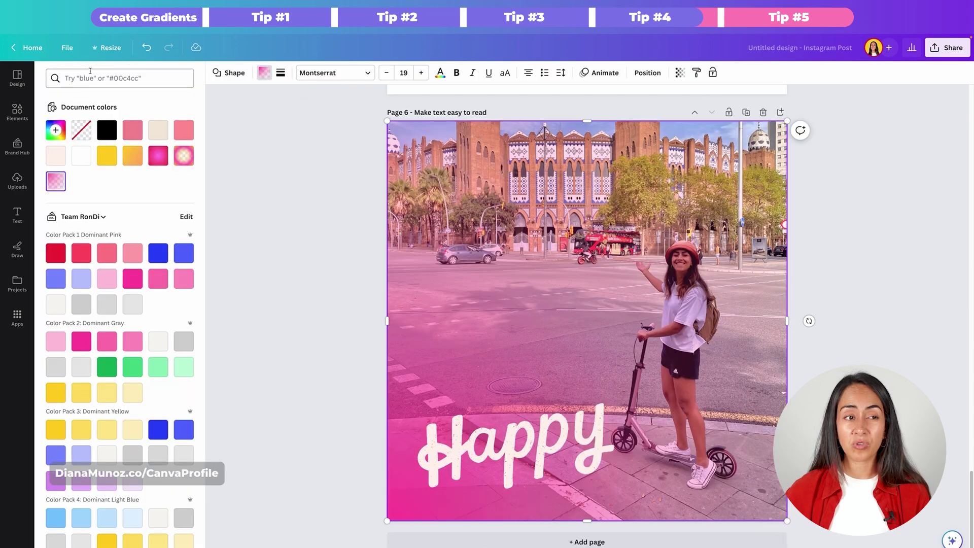
left_click(63, 178)
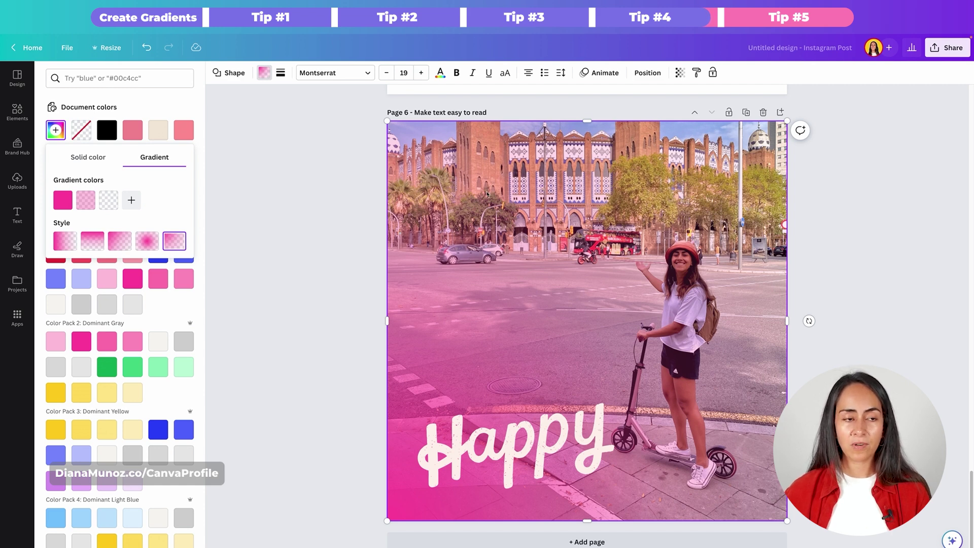
left_click(132, 201)
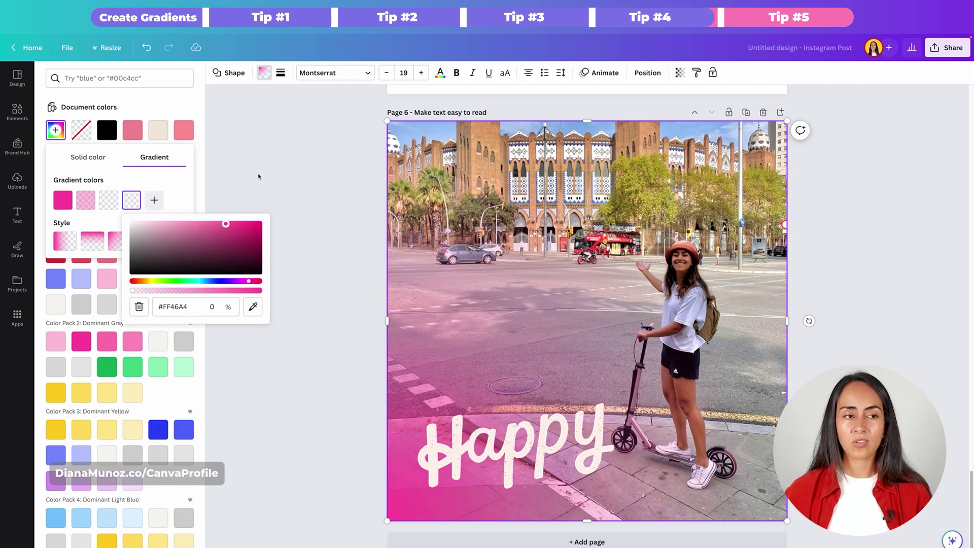
left_click(139, 194)
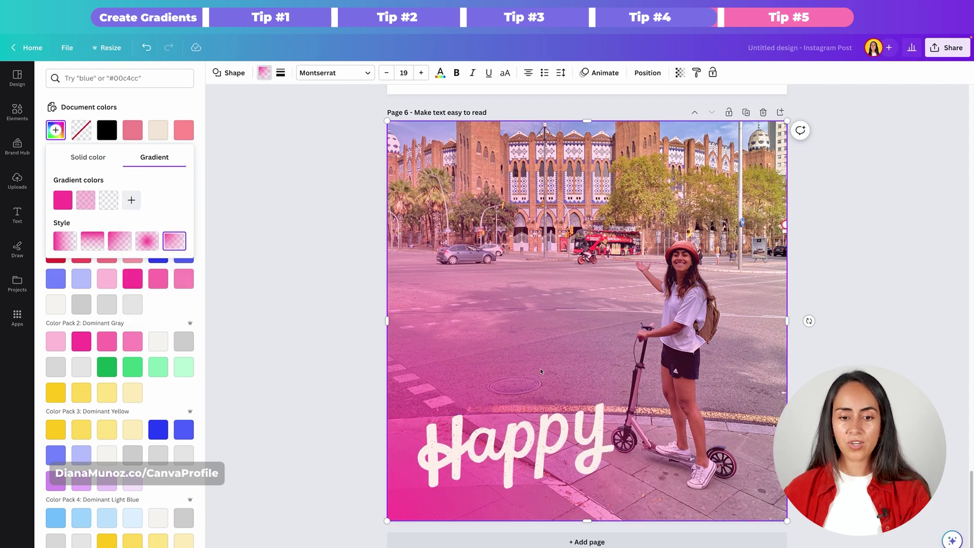
left_click(86, 202)
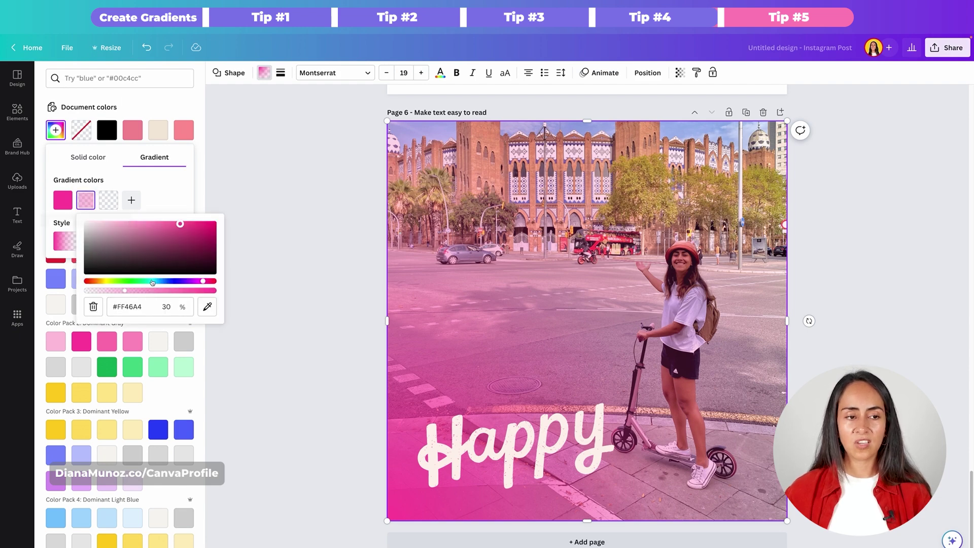
mouse_move(122, 291)
left_mouse_down()
mouse_move(205, 291)
mouse_move(124, 291)
left_mouse_up()
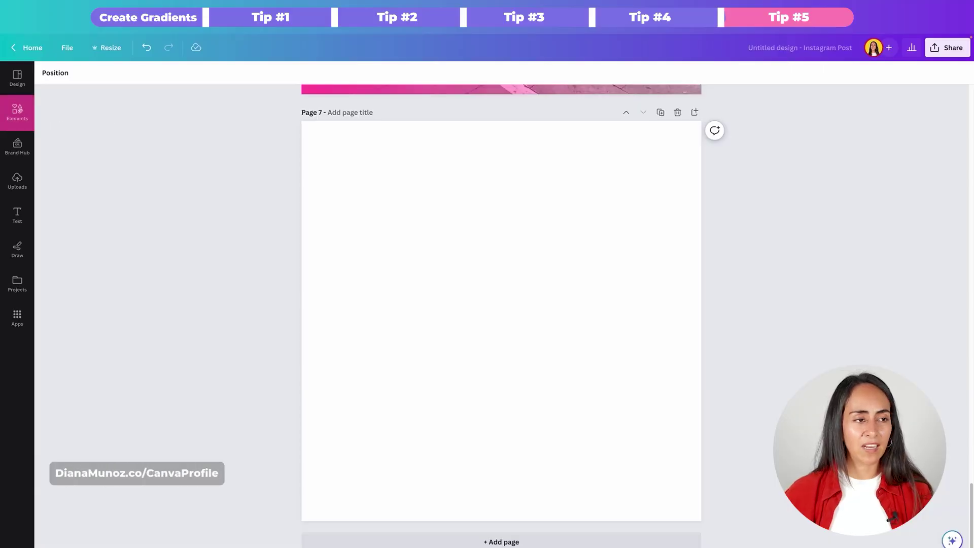
Find the library photo of a woman under a pink veil and set it as the full background of page 7.
left_click(18, 112)
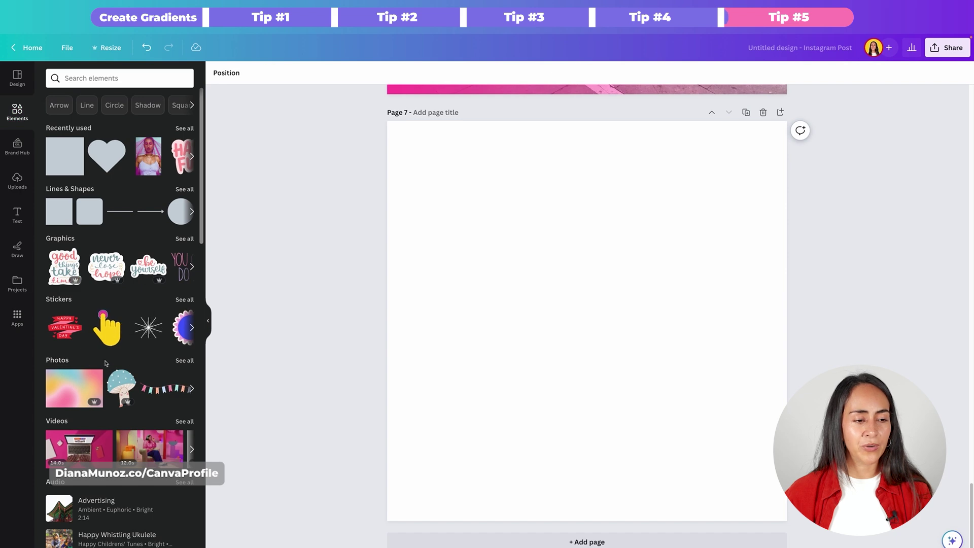
left_click(183, 361)
scroll(186, 369, "down", 15)
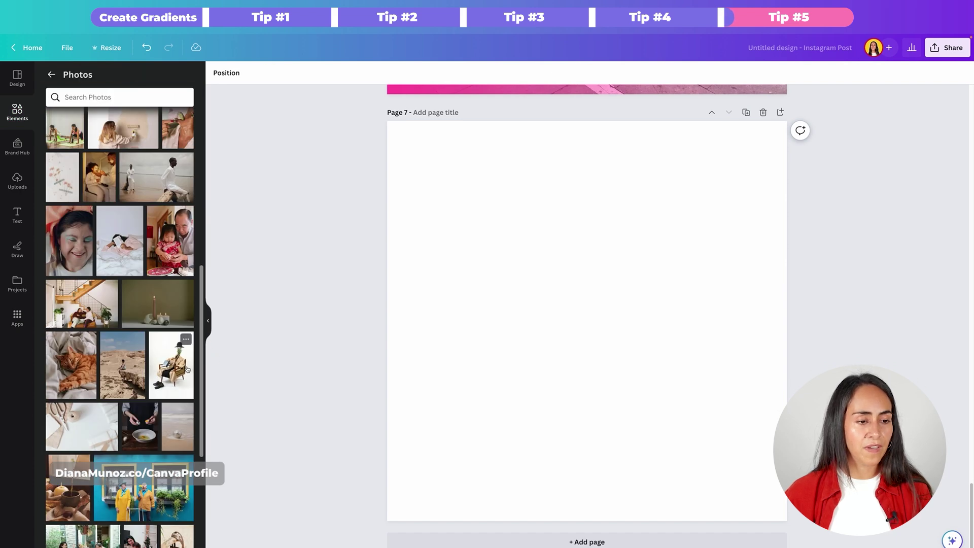
scroll(187, 369, "down", 5)
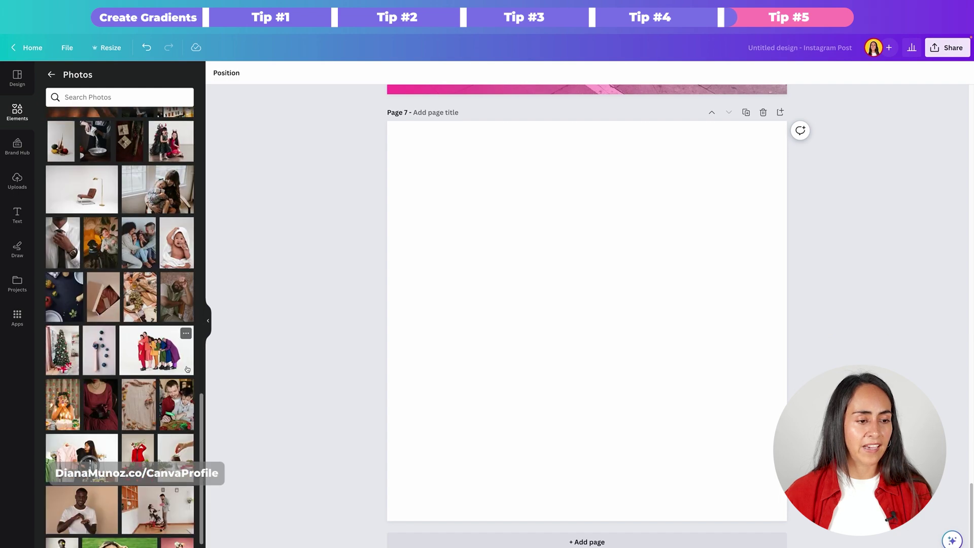
scroll(188, 369, "down", 10)
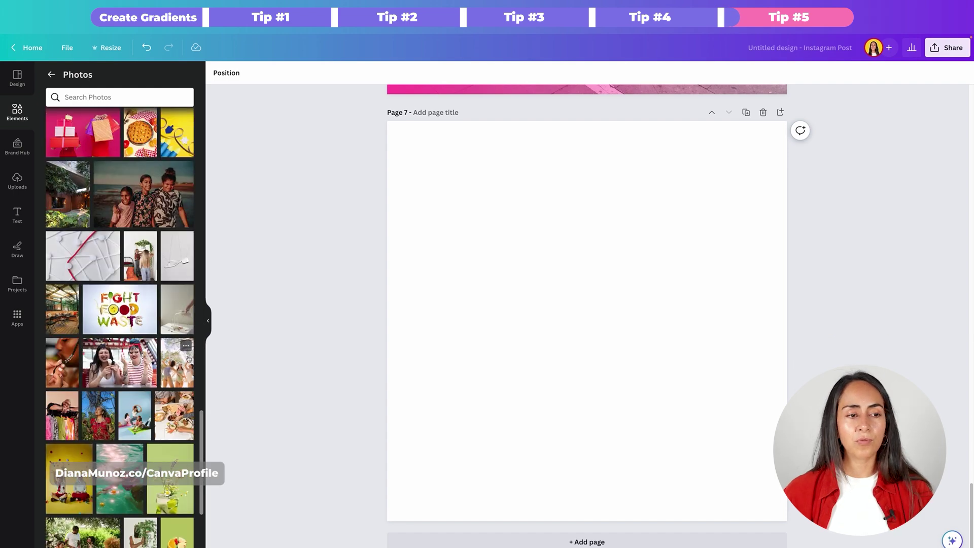
scroll(190, 365, "down", 3)
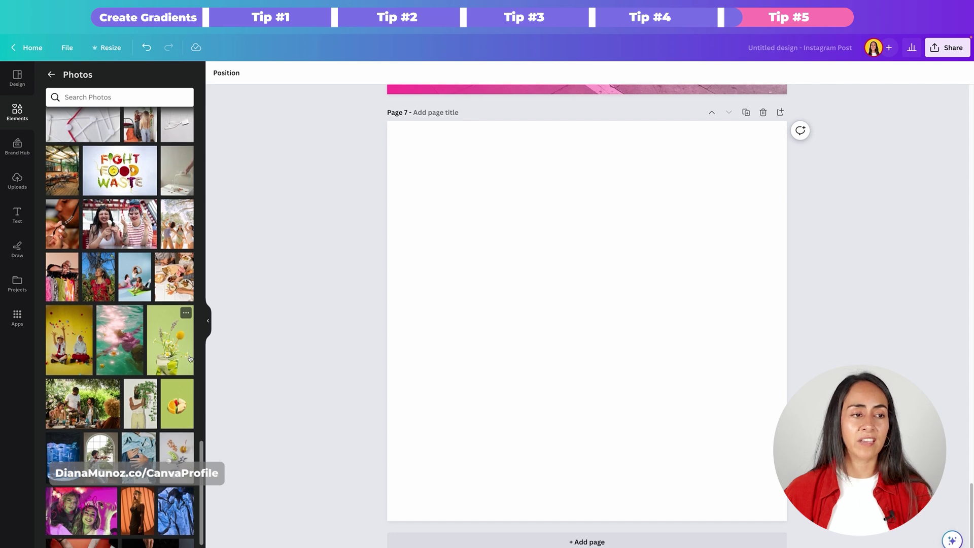
scroll(191, 355, "down", 1)
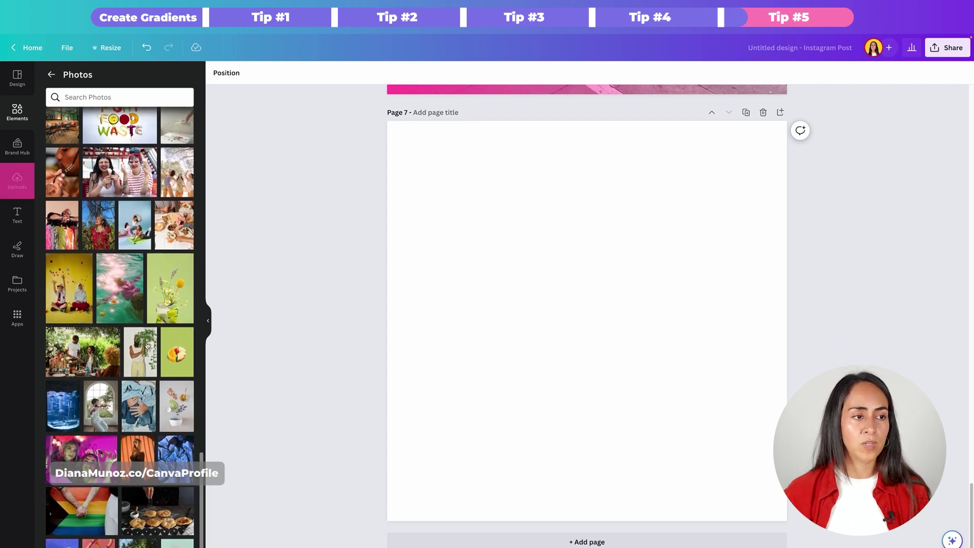
scroll(150, 418, "down", 10)
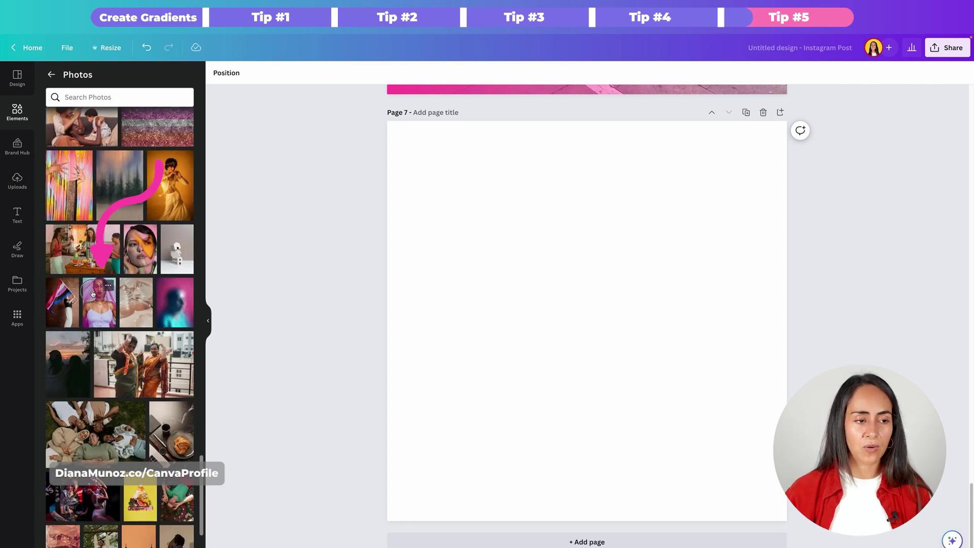
left_click_drag(93, 293, 401, 248)
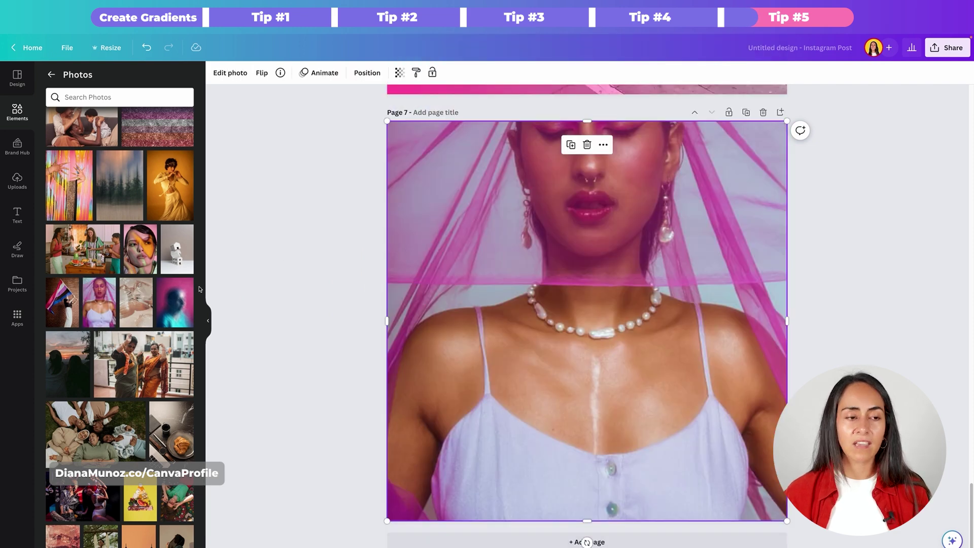
Add the pink-veil photo to page 7 again and place it inside a circular frame at the page center.
left_click(99, 303)
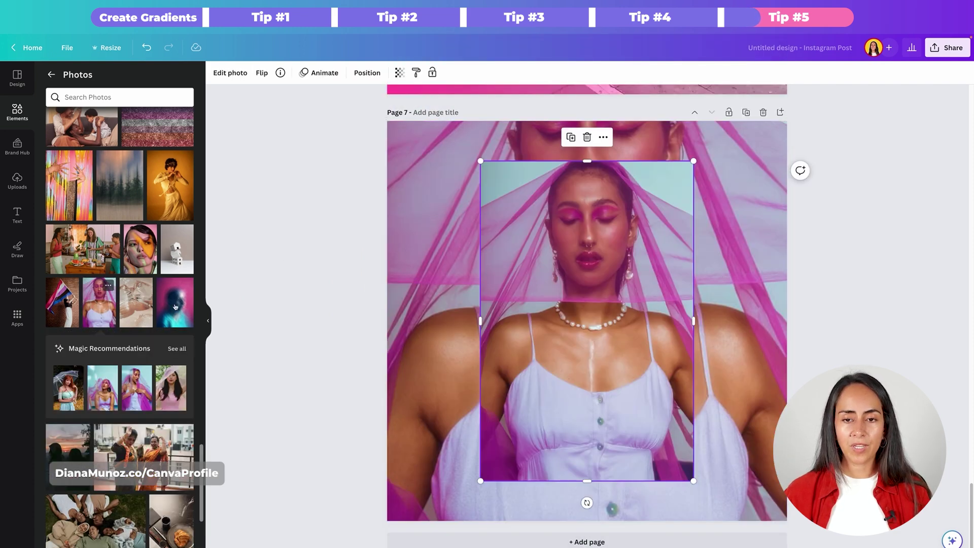
left_click(52, 75)
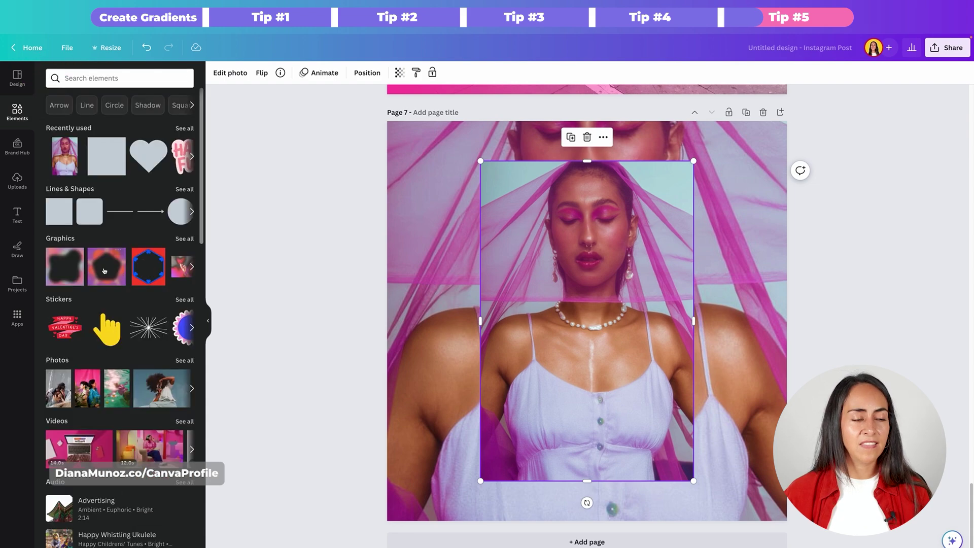
scroll(105, 270, "down", 8)
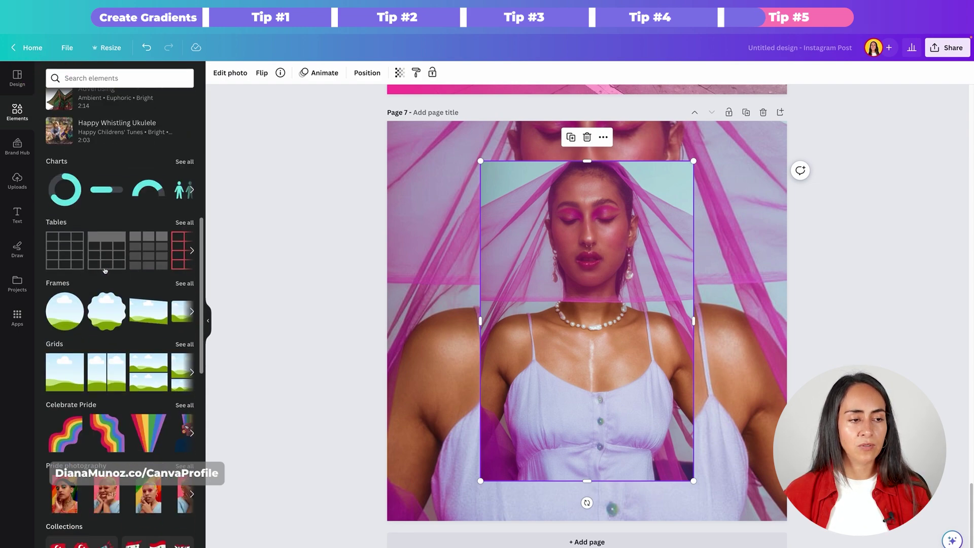
left_click(70, 313)
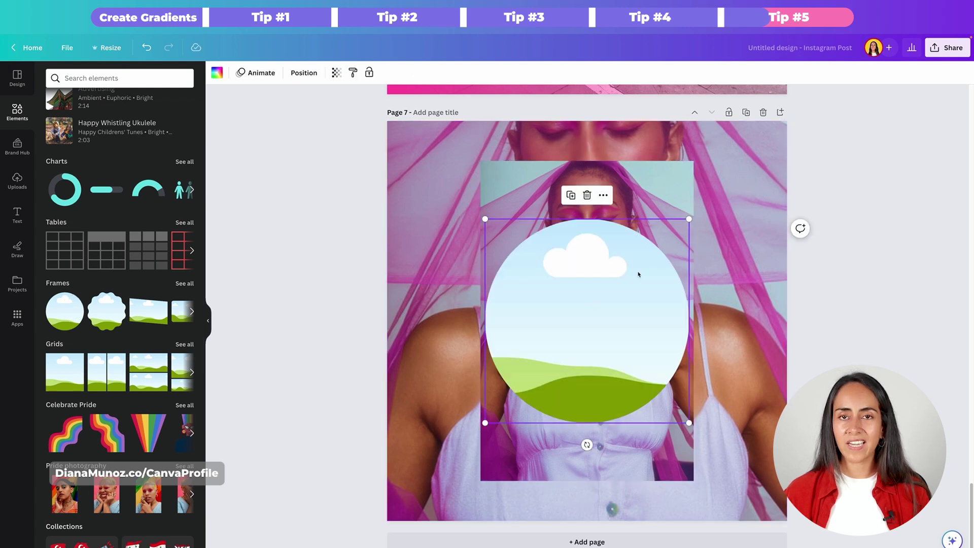
left_click_drag(655, 189, 624, 287)
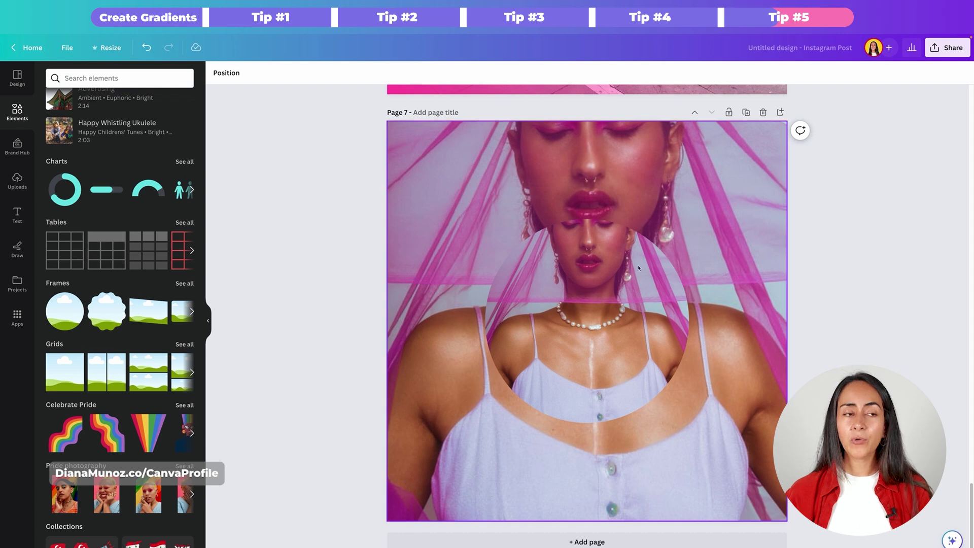
Add a circle shape to page 7, enlarge it and move it so it overhangs the page's upper-right corner.
scroll(127, 264, "up", 3)
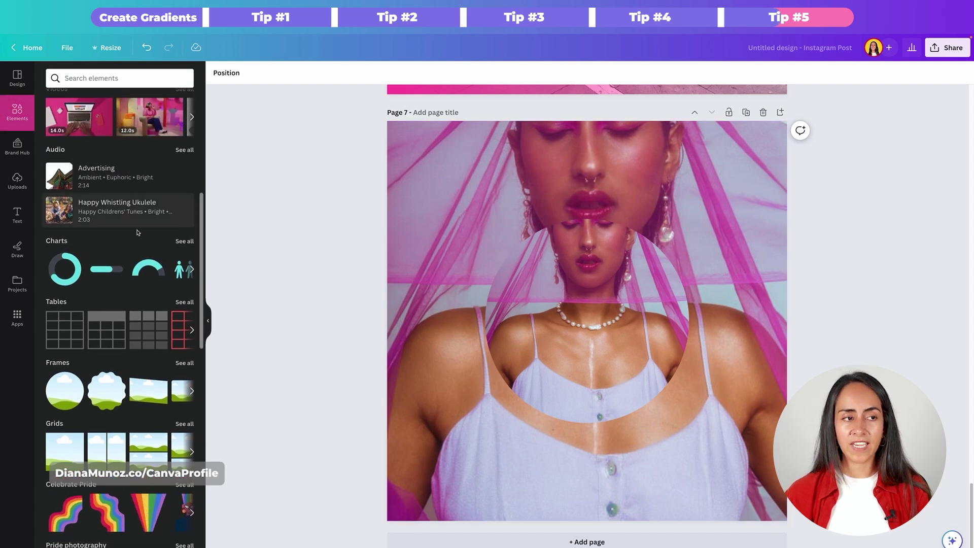
scroll(127, 211, "up", 5)
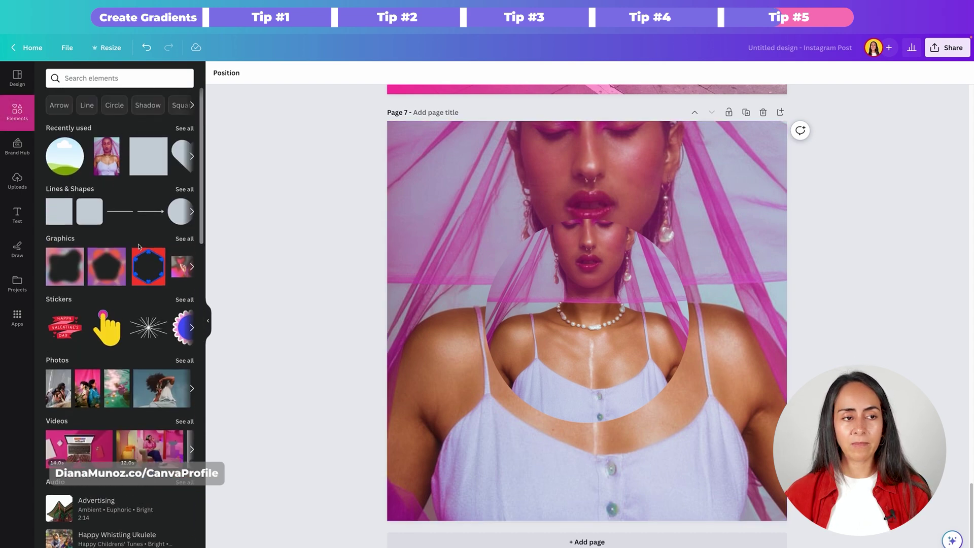
left_click(177, 211)
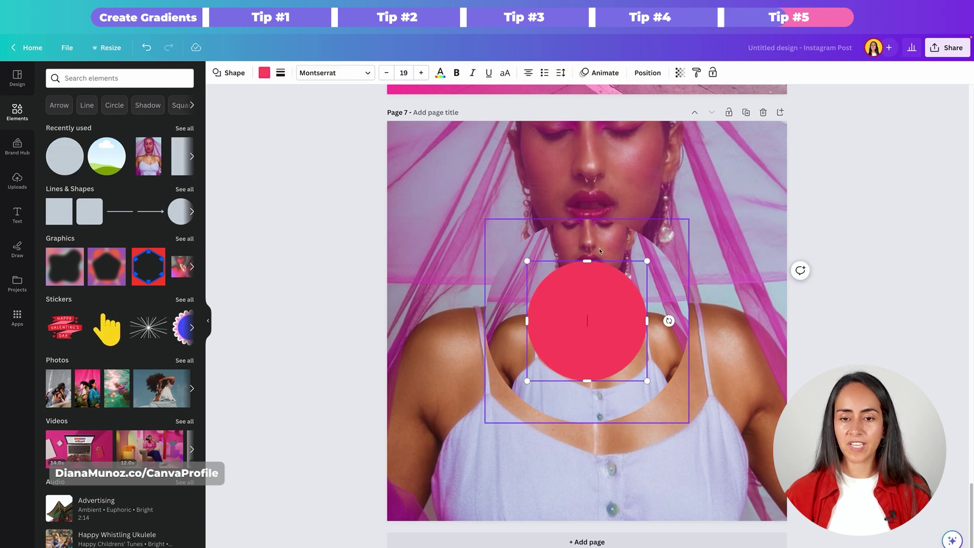
left_click_drag(647, 260, 755, 153)
left_click_drag(685, 295, 733, 234)
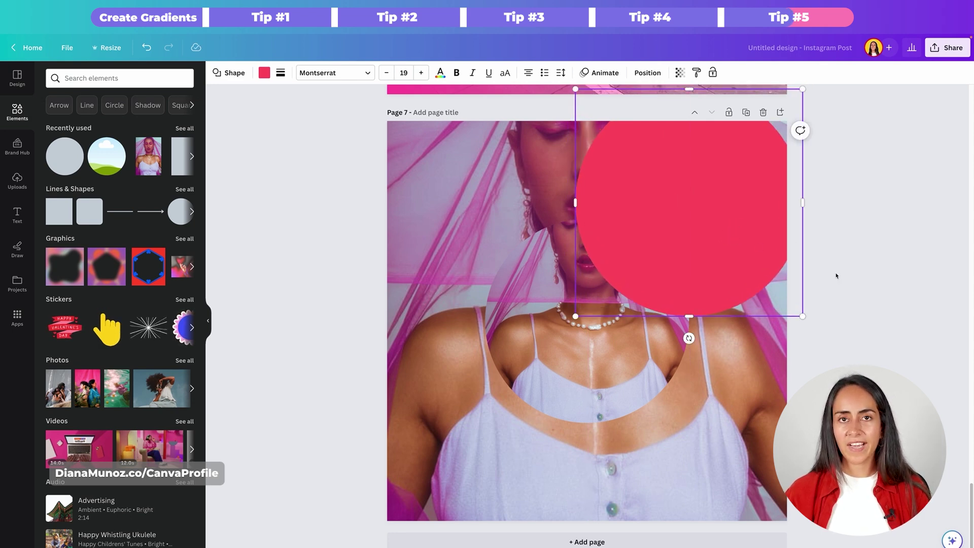
Change the circle's fill from a solid color to a gradient.
left_click(264, 73)
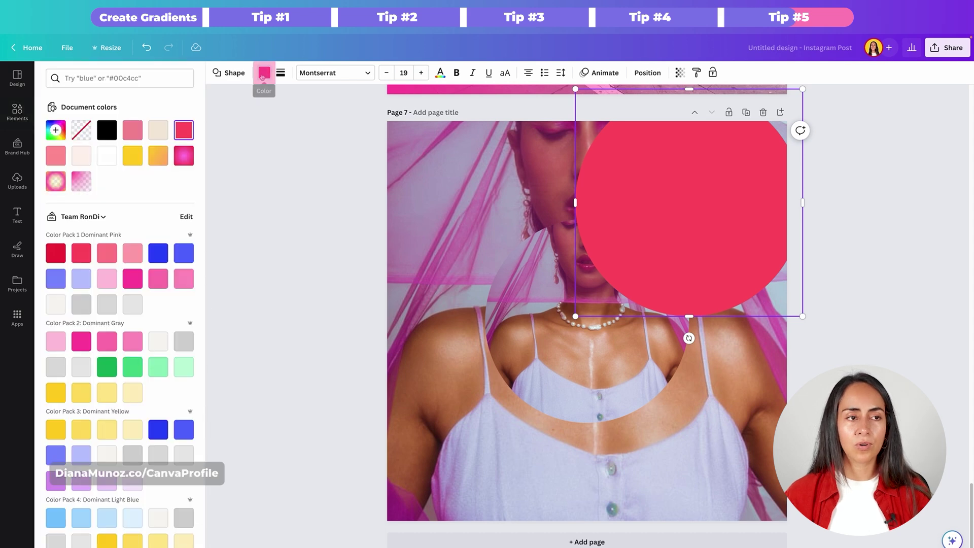
left_click(61, 128)
left_click(167, 162)
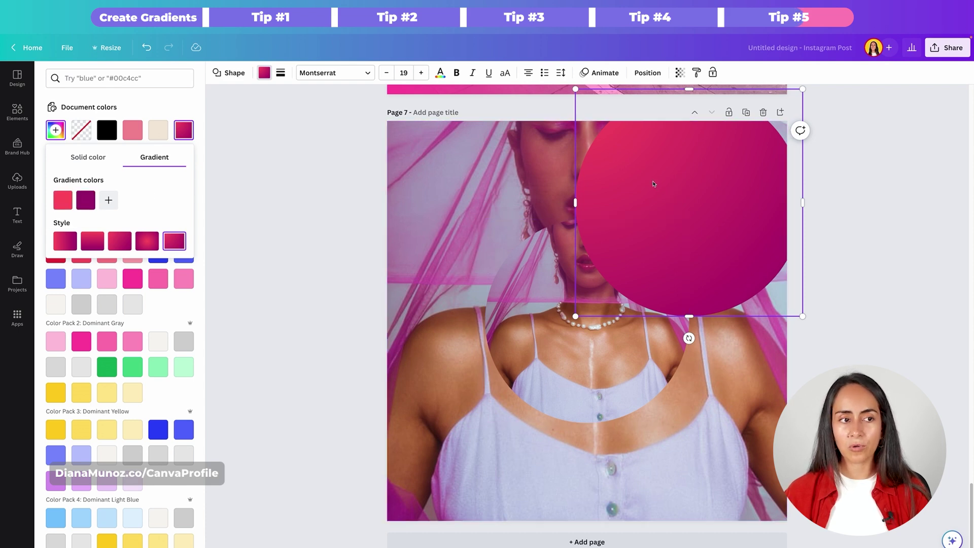
Set the circle's two gradient colors to gray #A9A8B8 and purple #952B72, sampling both from the photo on page 7.
left_click(67, 202)
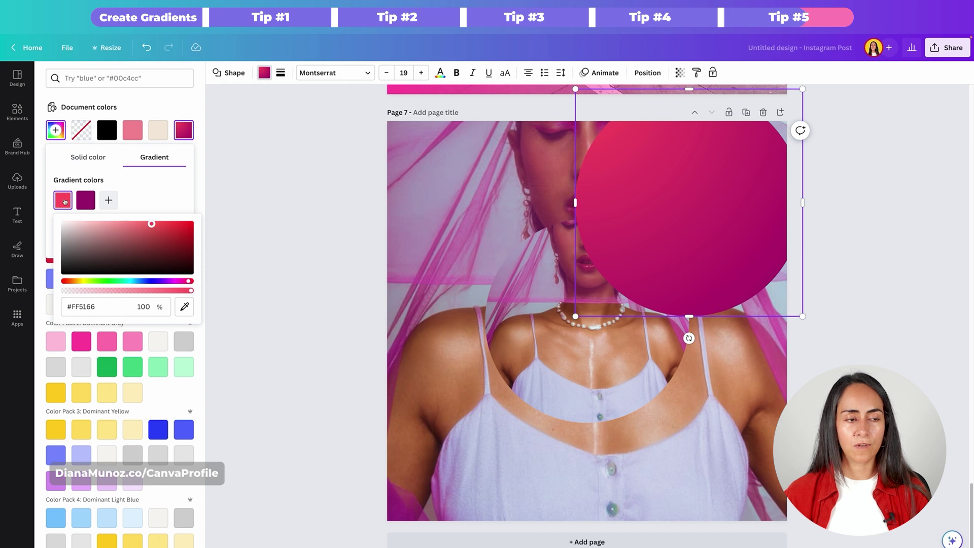
left_click(185, 306)
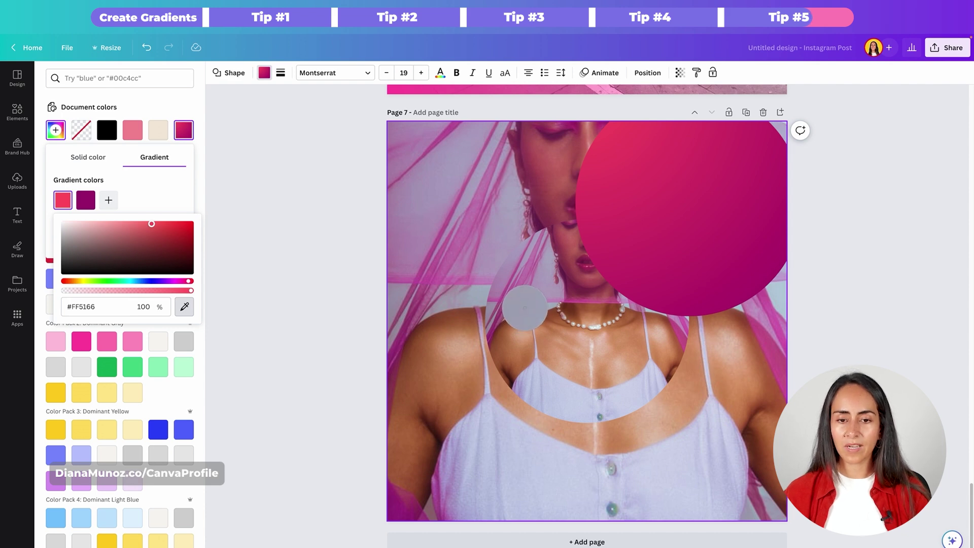
left_click(523, 310)
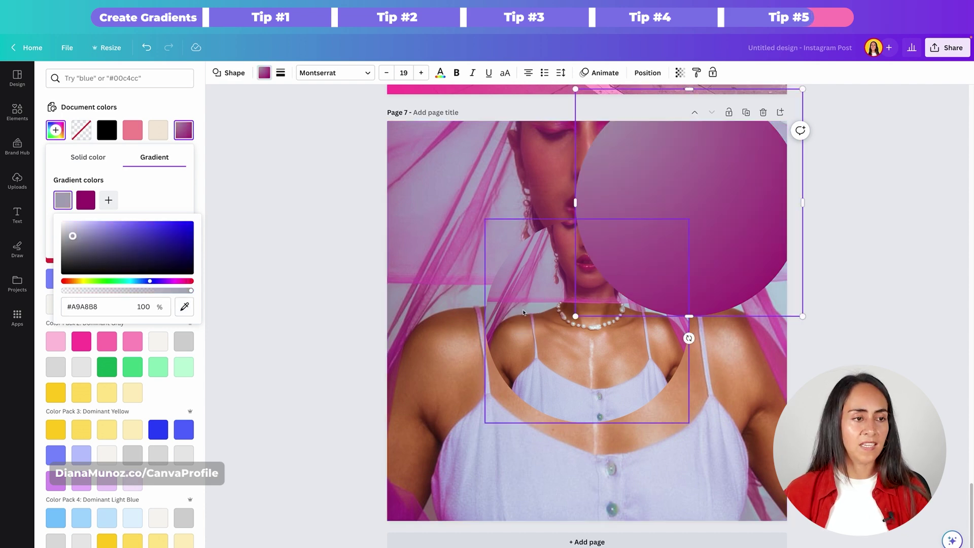
left_click(86, 200)
left_click(207, 307)
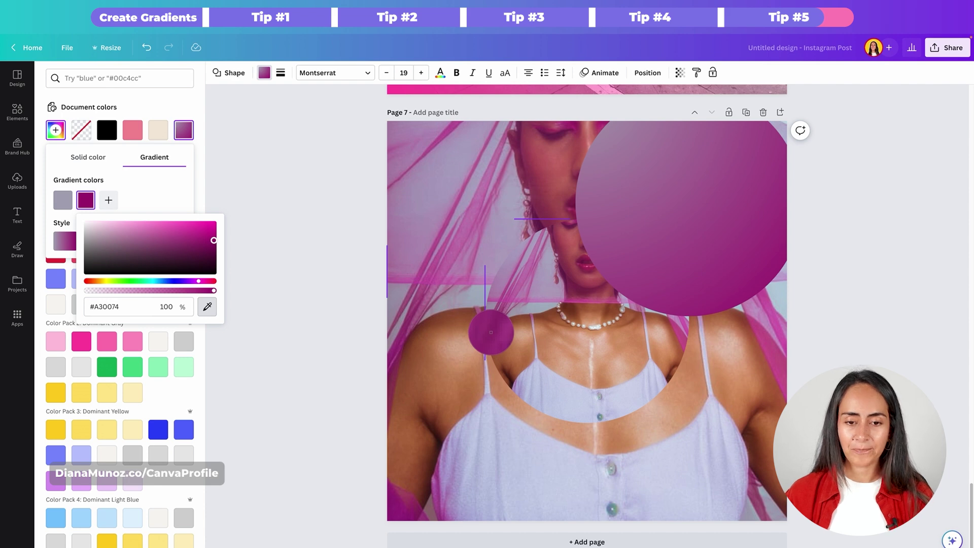
left_click(491, 332)
left_click(147, 194)
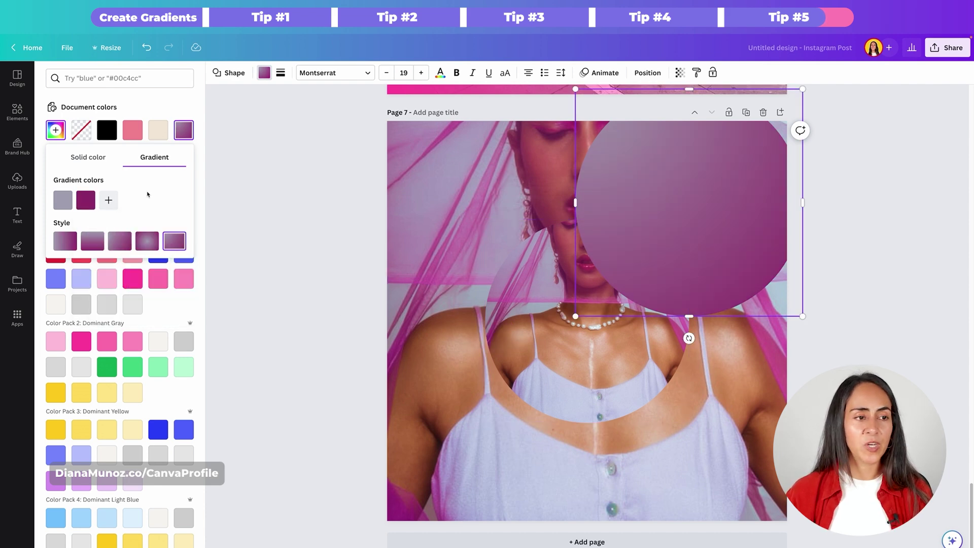
Lower the opacity of the gradient's gray color #A9A8B8 to 37%.
left_click(62, 200)
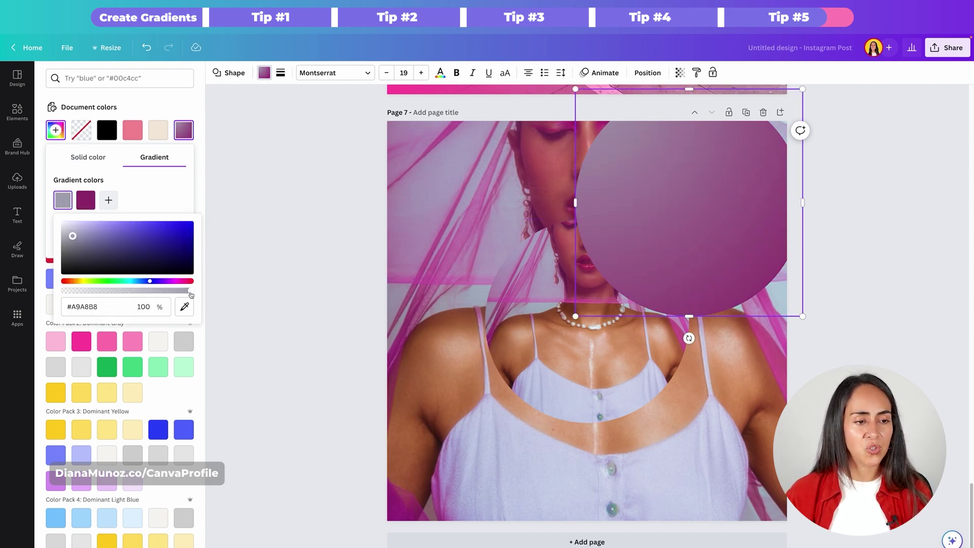
left_click_drag(191, 294, 111, 293)
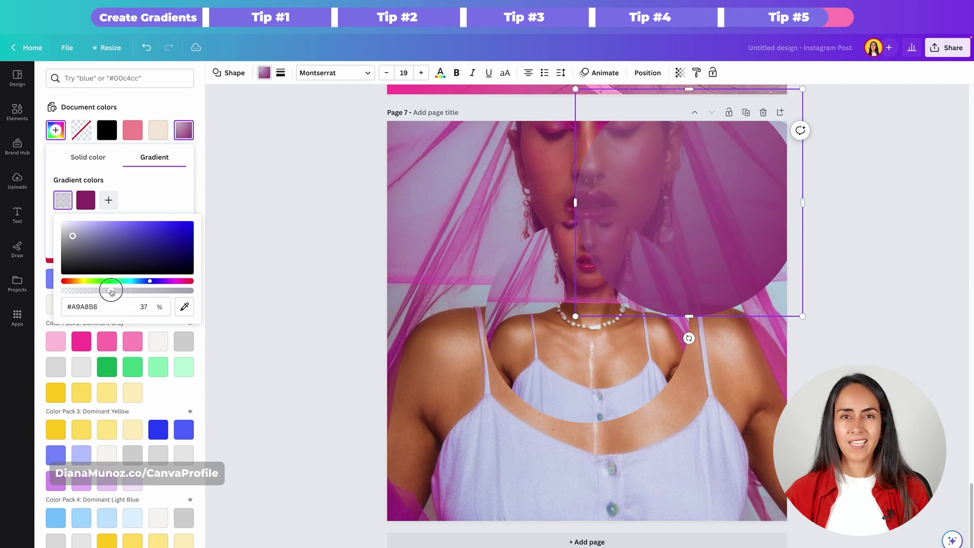
left_click(146, 203)
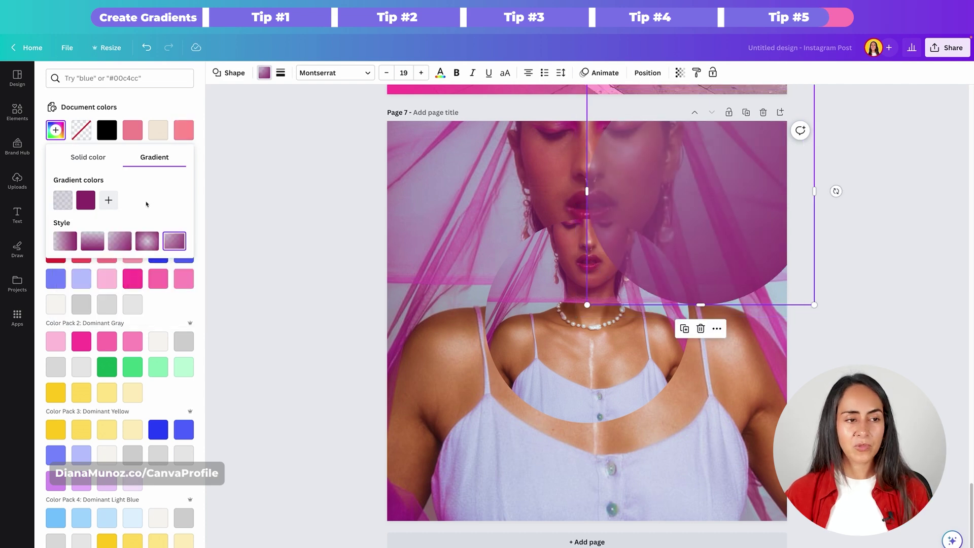
Add a third gradient color, #952B72, make it fully transparent and reorder it to be the first color.
left_click(117, 203)
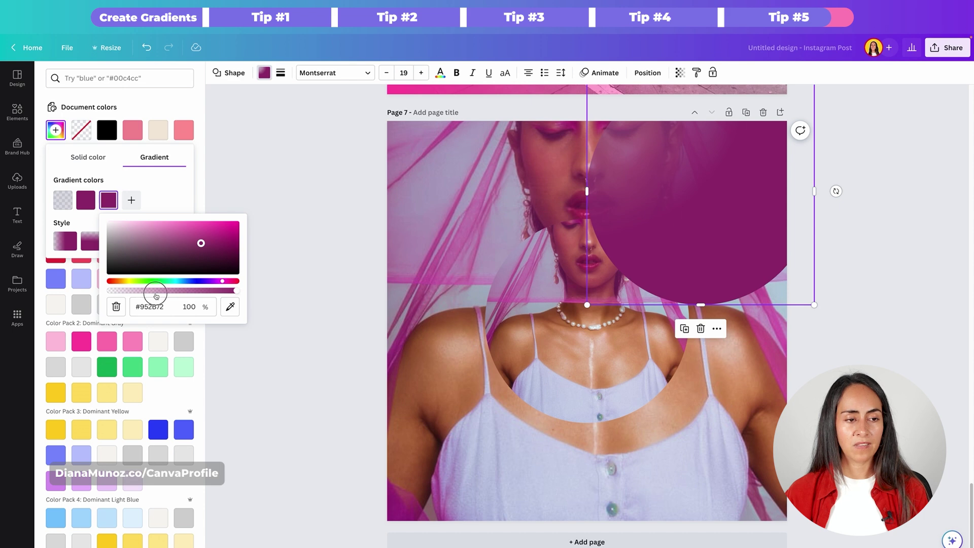
left_click_drag(155, 295, 109, 290)
left_click_drag(109, 200, 86, 200)
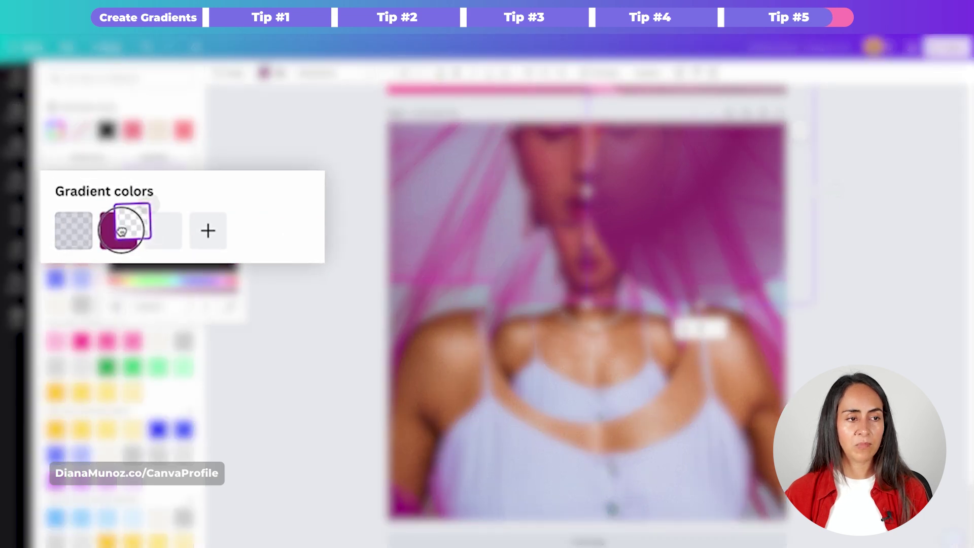
left_click_drag(122, 231, 66, 233)
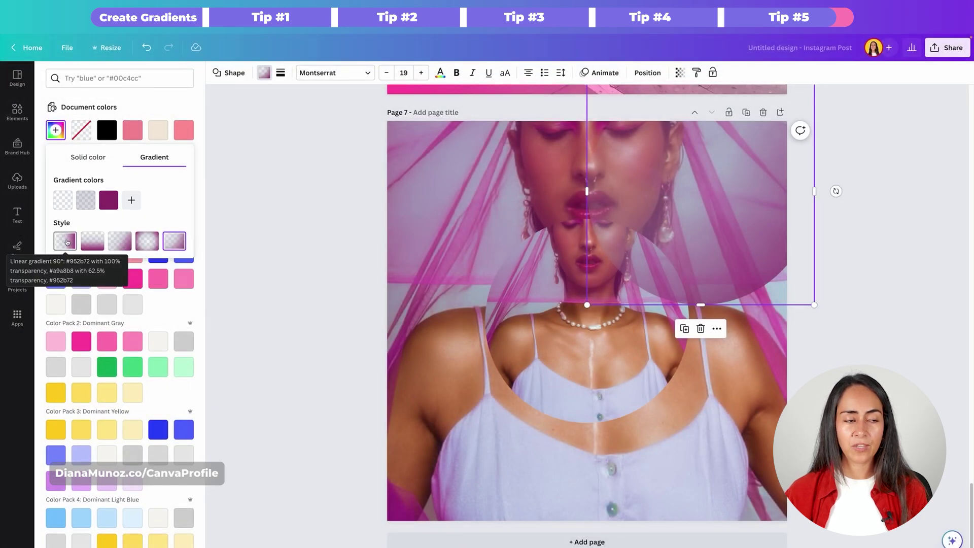
Apply the 90° linear gradient style and slightly enlarge the circle over the page's upper-right corner.
left_click(67, 243)
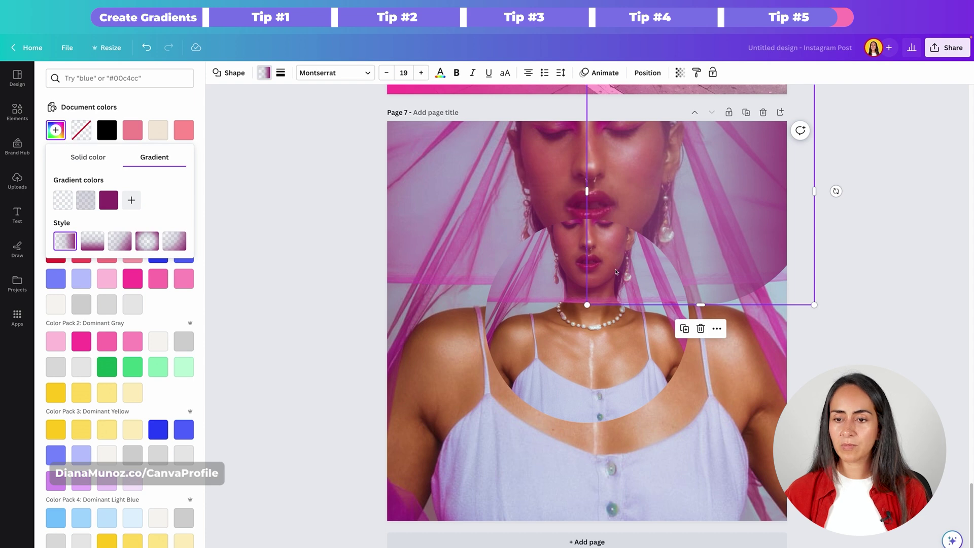
left_click_drag(755, 231, 755, 243)
left_click_drag(814, 94, 831, 78)
Duplicate the gradient circle, place the copy over the page's lower-left corner and rotate it so its purple side faces the page's left edge.
left_click(692, 344)
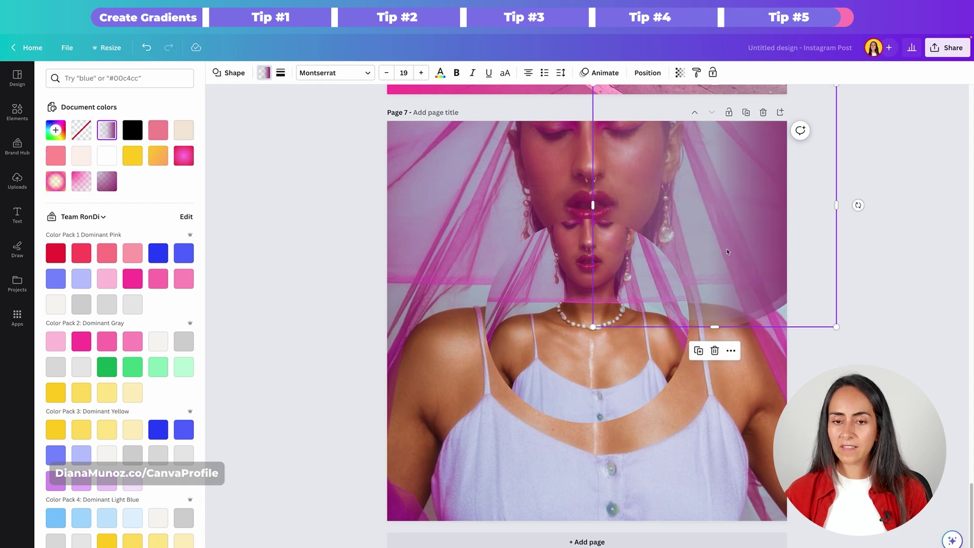
left_click_drag(751, 238, 532, 461)
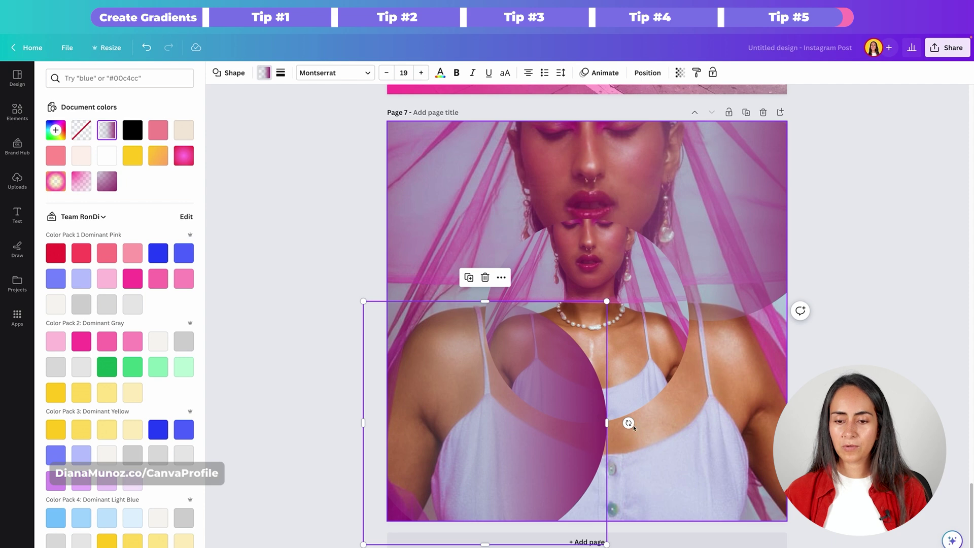
left_click_drag(633, 427, 399, 347)
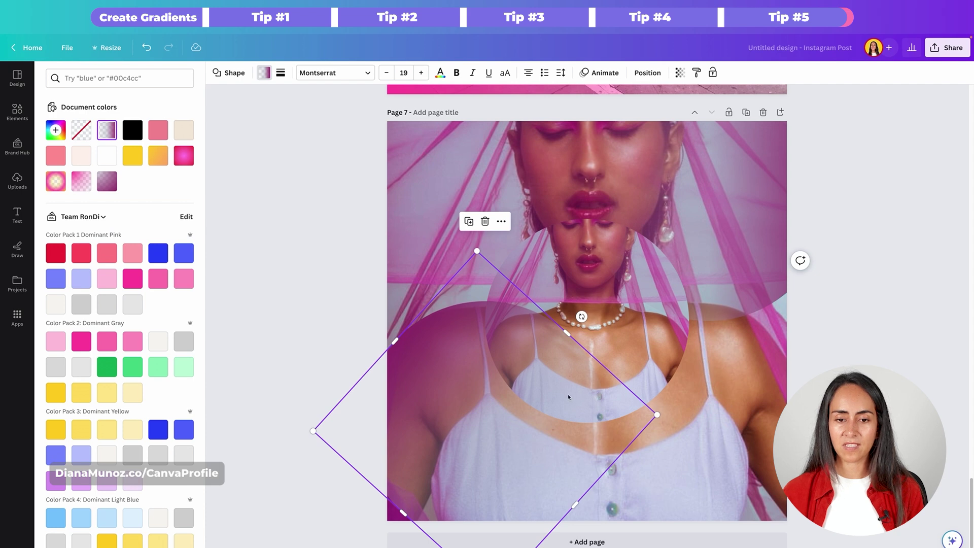
left_click_drag(536, 405, 497, 406)
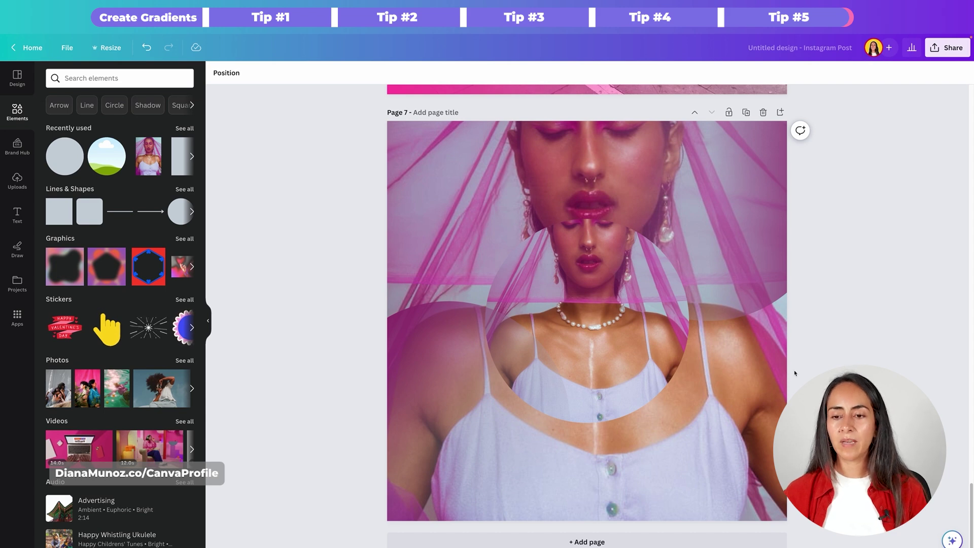
Apply the Blur effect to page 7's background photo and lower the whole image's brightness to about -25.
left_click(721, 426)
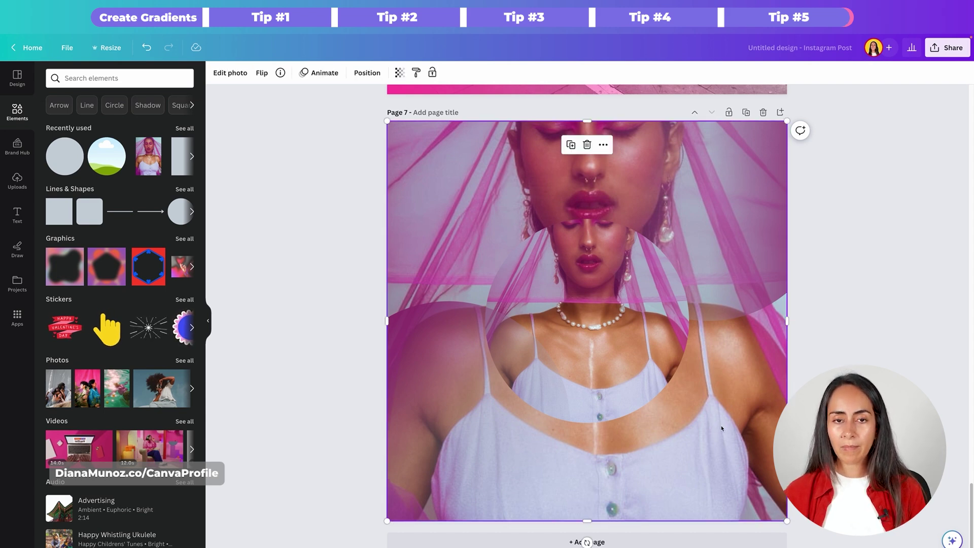
left_click(246, 75)
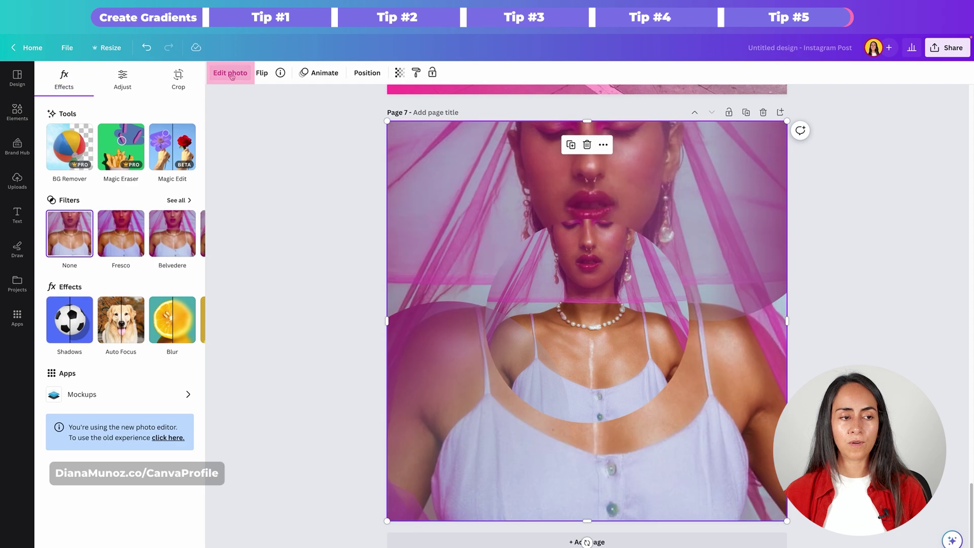
left_click(166, 322)
left_click(50, 74)
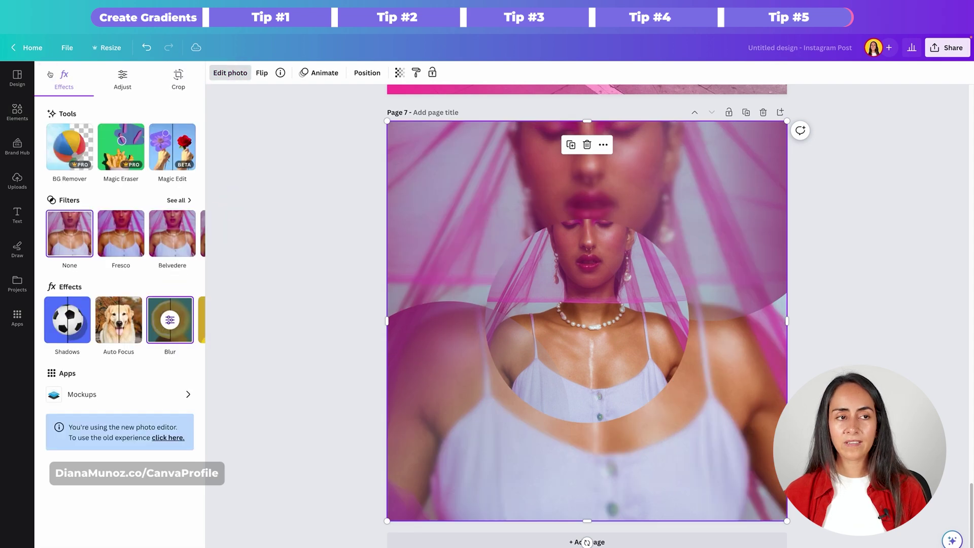
left_click(137, 77)
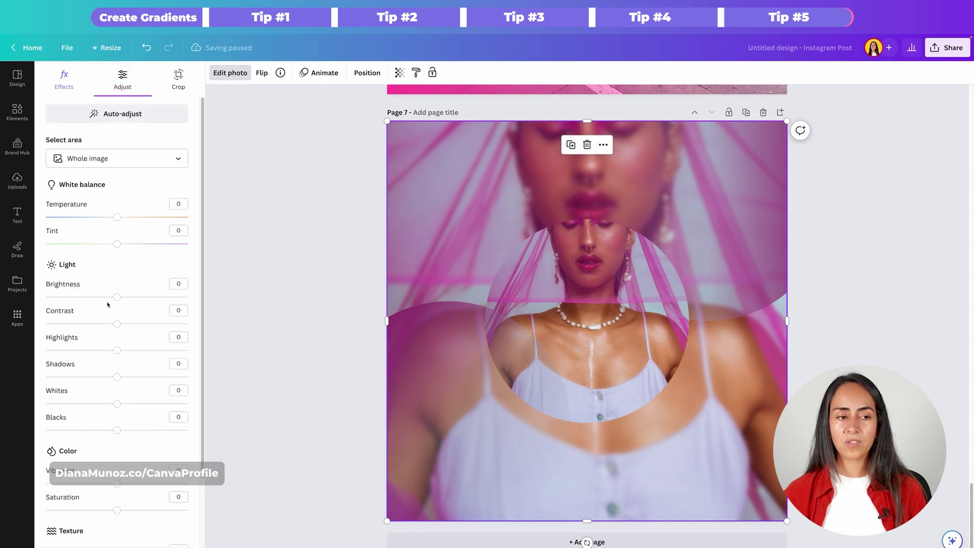
left_click_drag(108, 301, 97, 298)
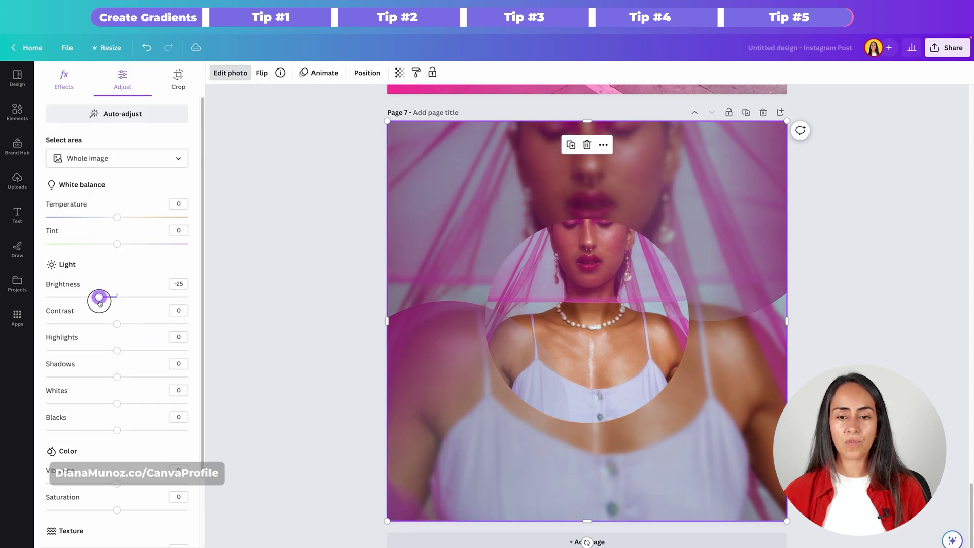